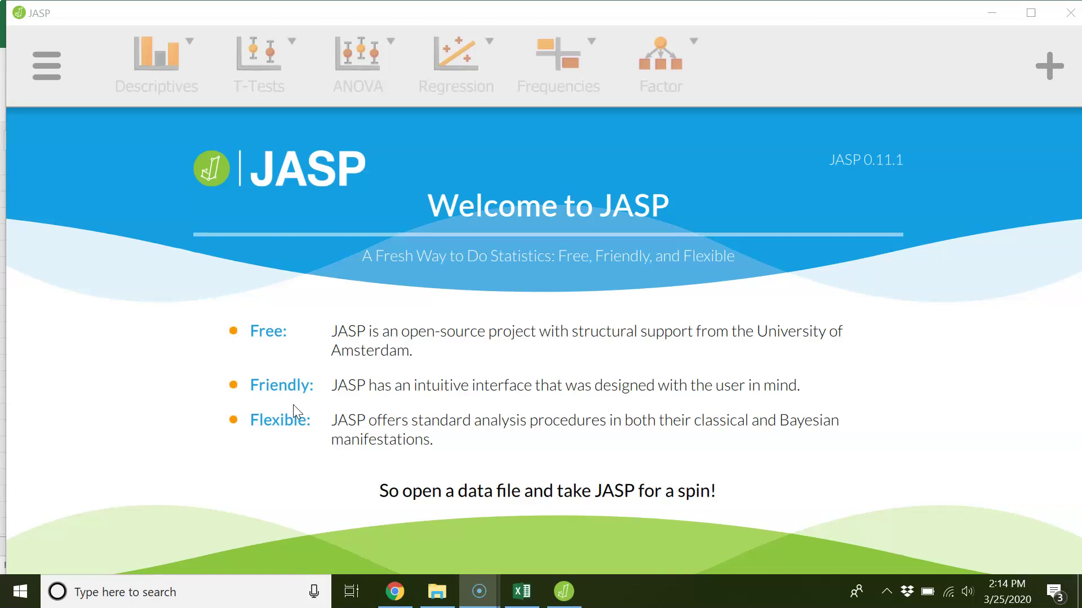
Open the SPSS Practice Data file from the Practice Data.Syntax folder in JASP.
left_click(45, 69)
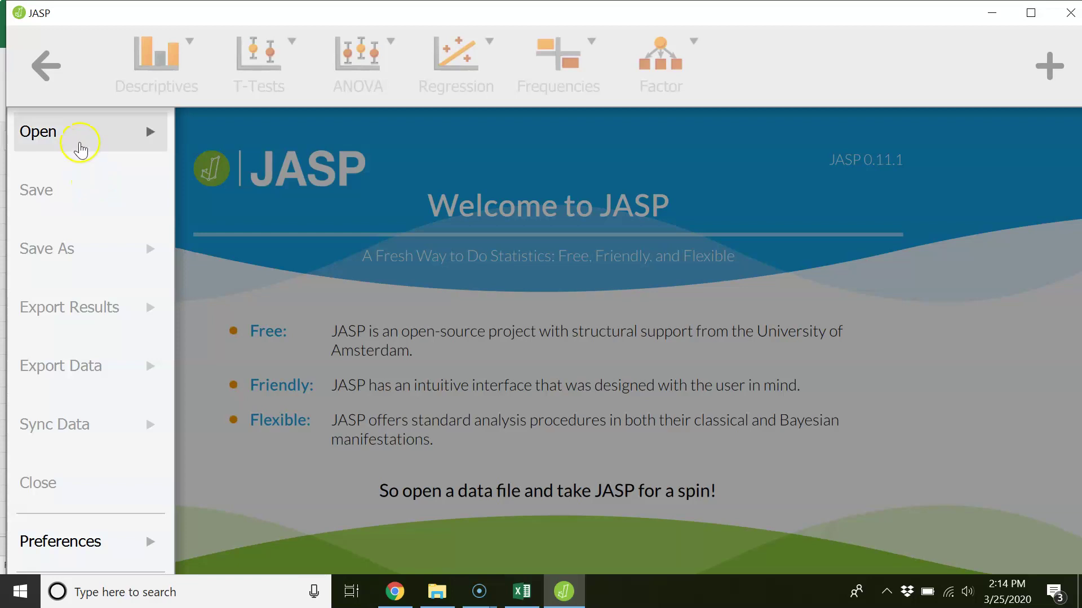
left_click(79, 145)
left_click(282, 230)
left_click(454, 251)
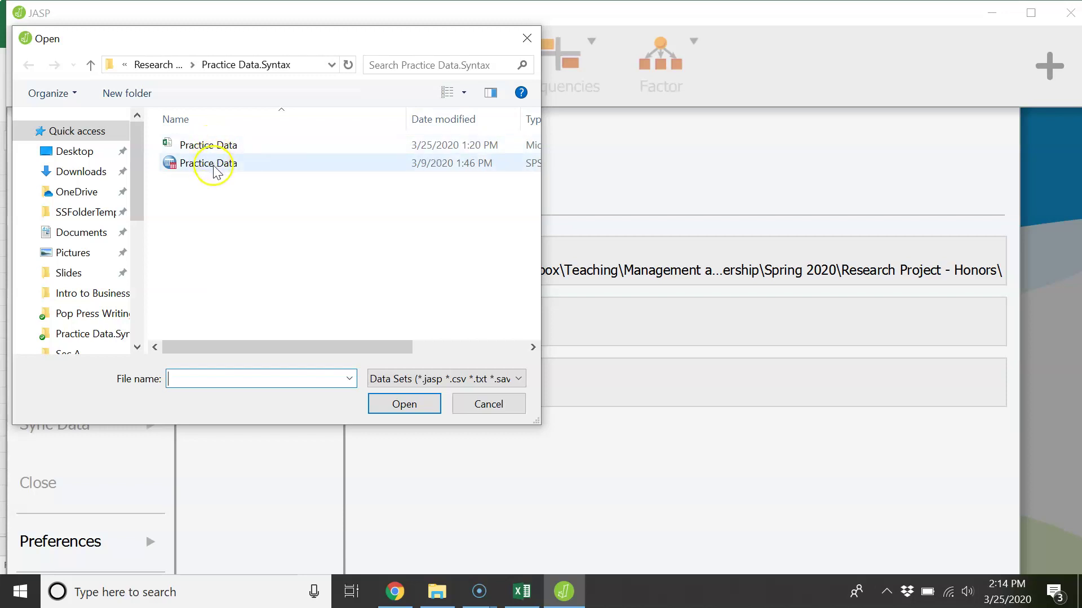
left_click(214, 164)
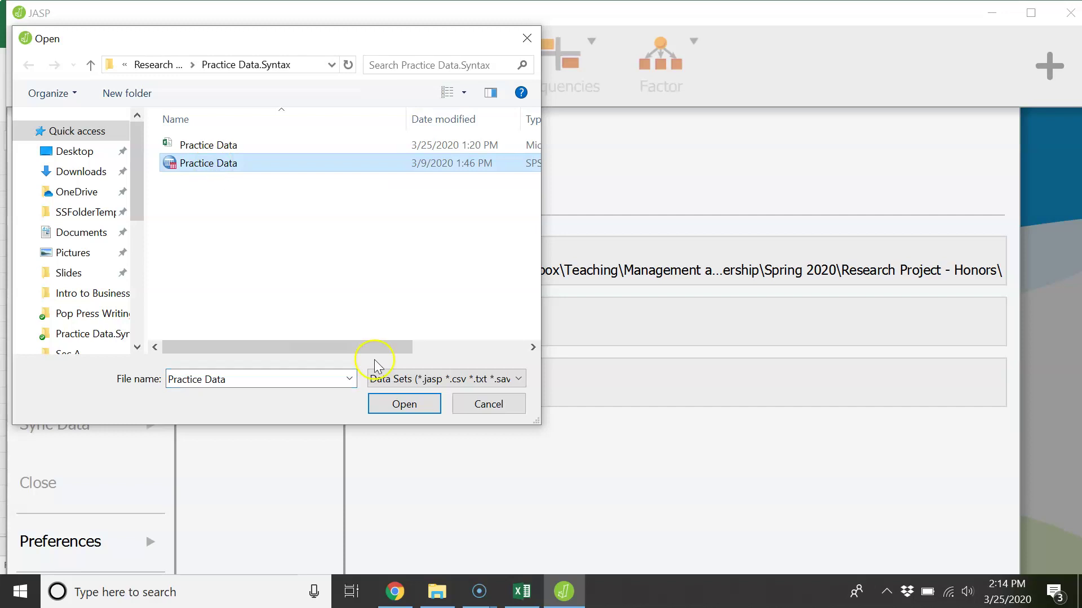
left_click(404, 404)
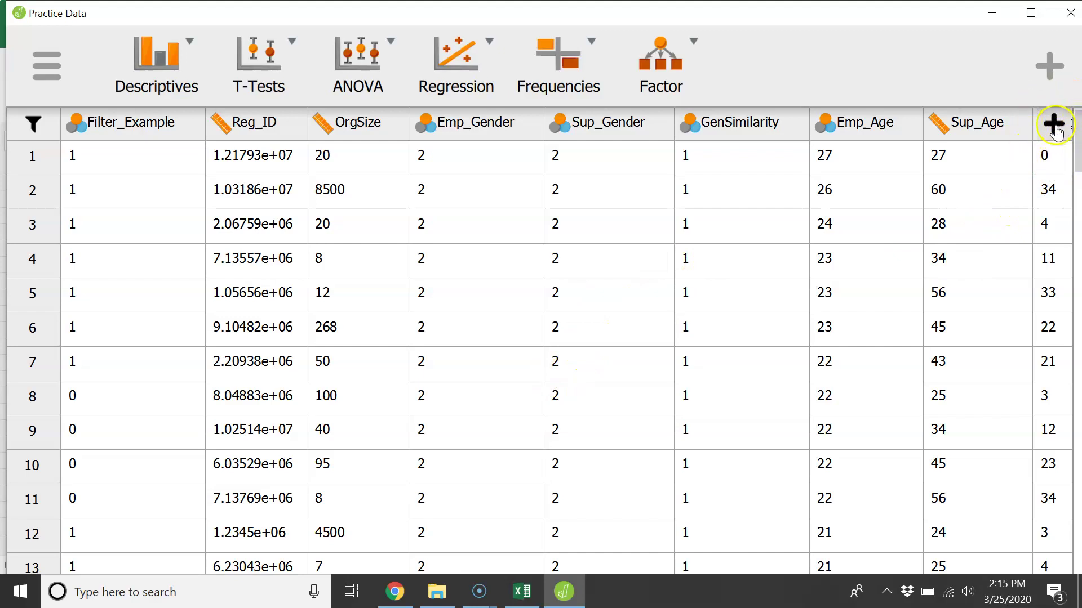
Create a Scale computed column named 'practice' using the drag-and-drop formula option.
left_click(1053, 125)
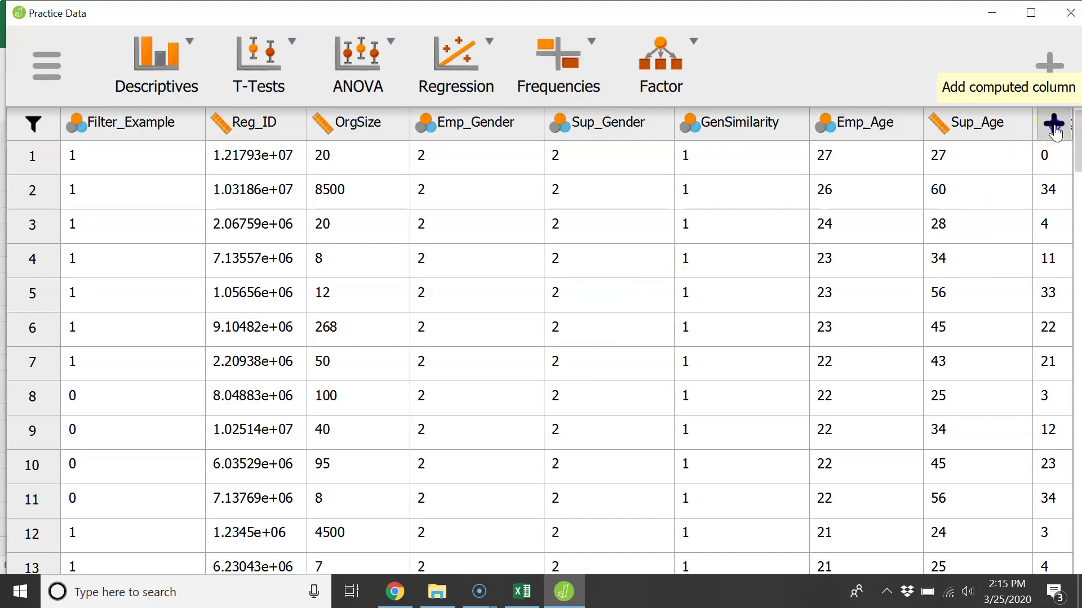
left_click(643, 304)
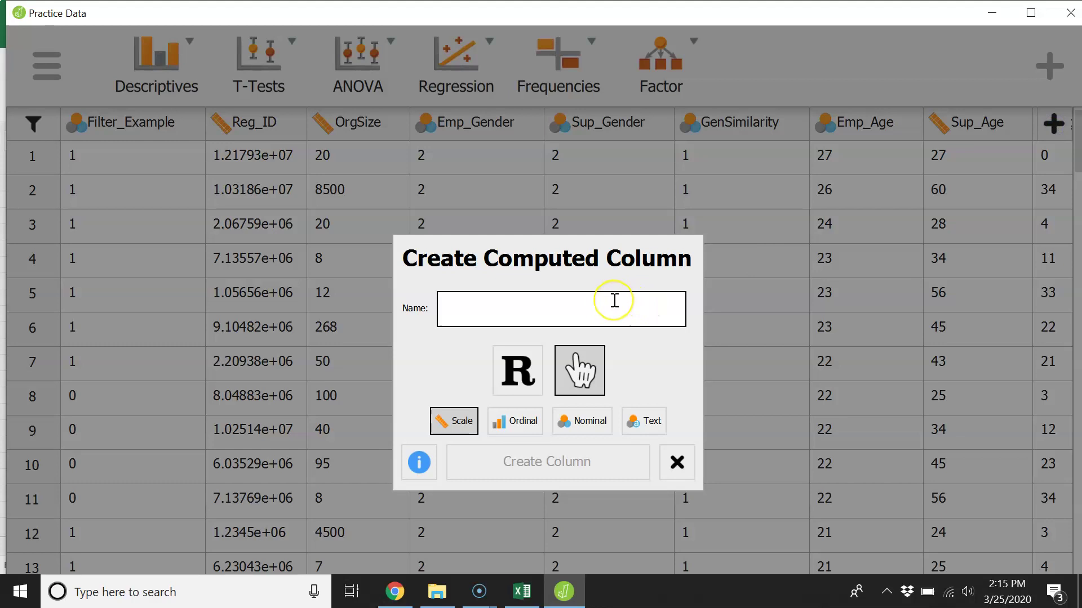
type("practice")
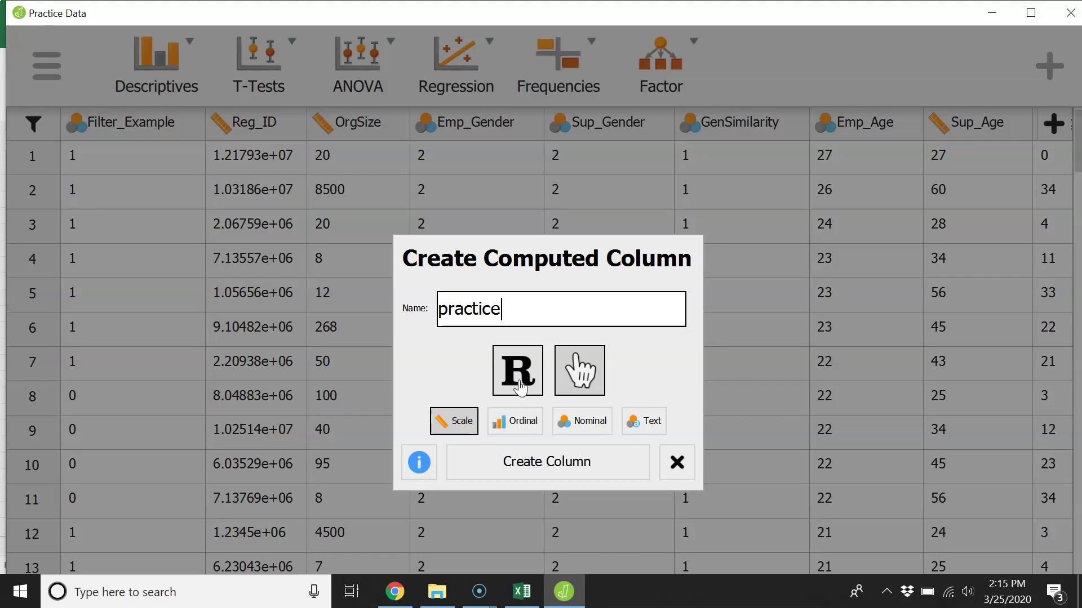
left_click(575, 365)
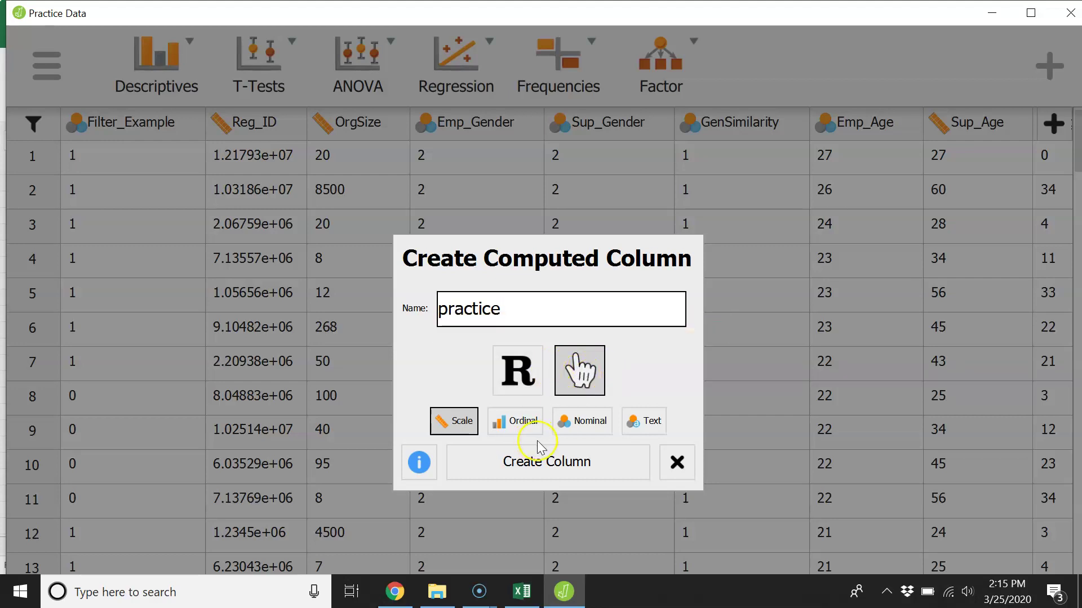
left_click(547, 468)
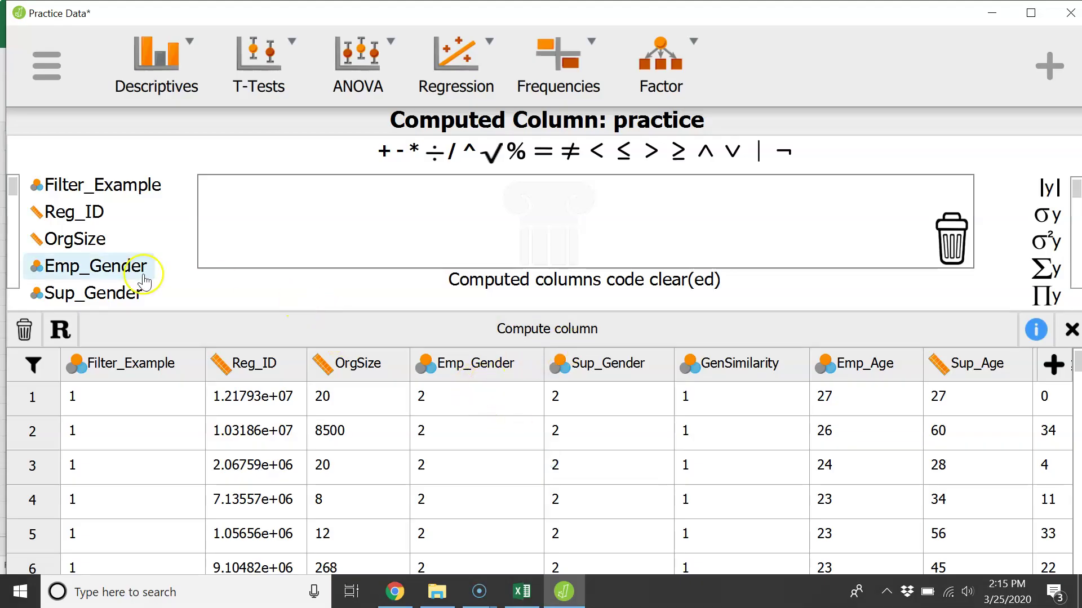
scroll(96, 241, "down", 6)
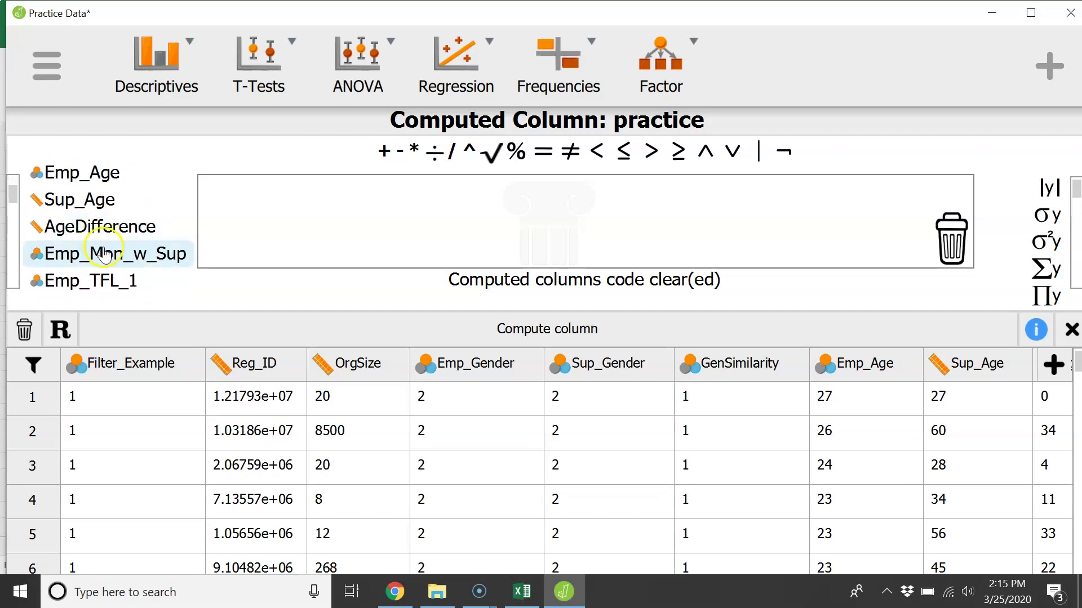
scroll(107, 255, "down", 5)
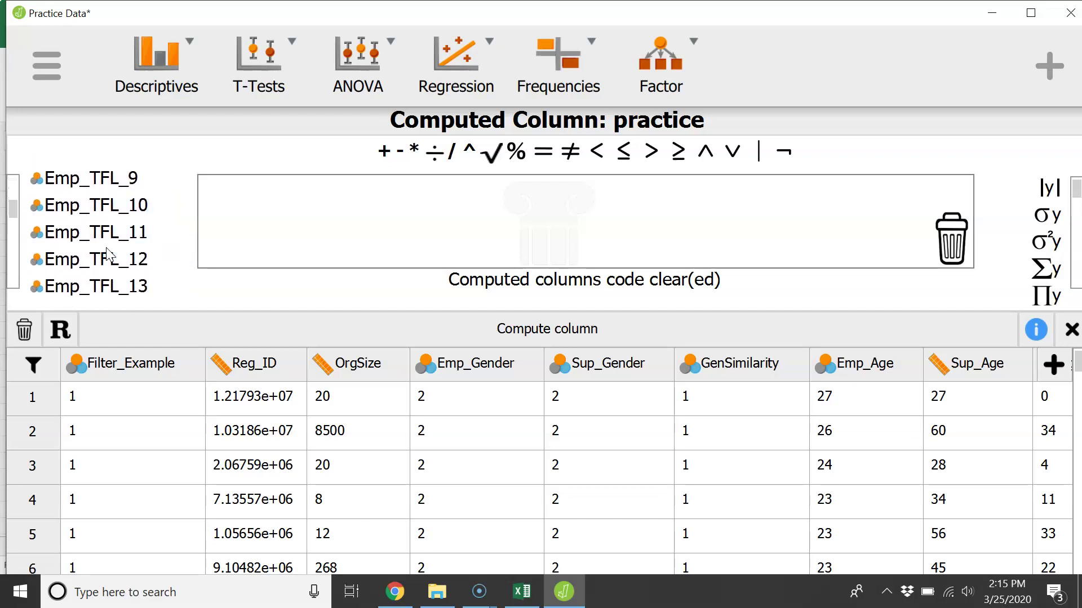
scroll(107, 254, "down", 1)
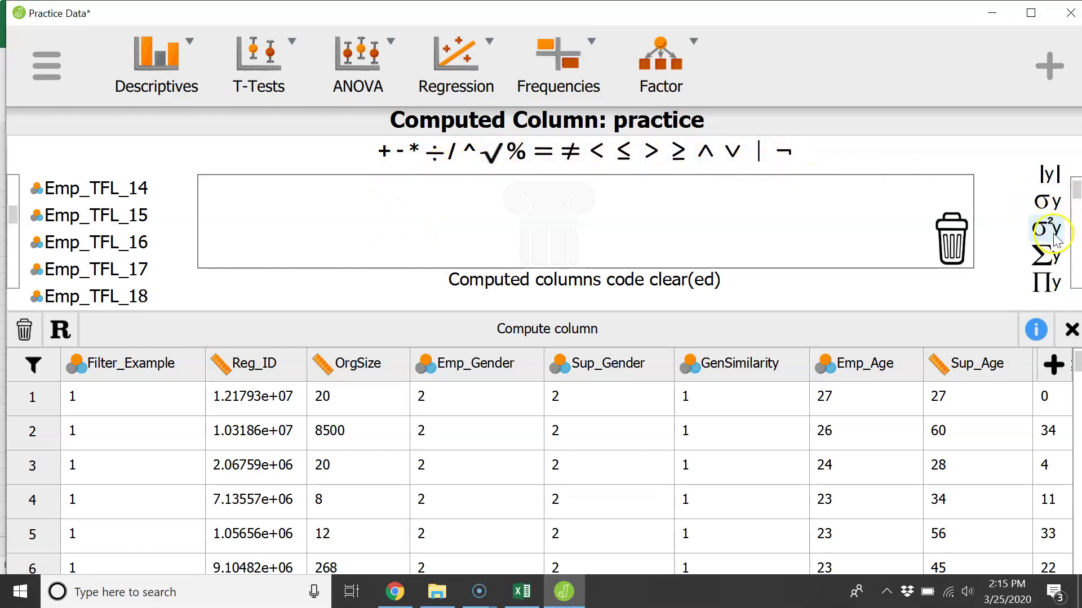
scroll(1048, 240, "down", 2)
scroll(1055, 240, "down", 6)
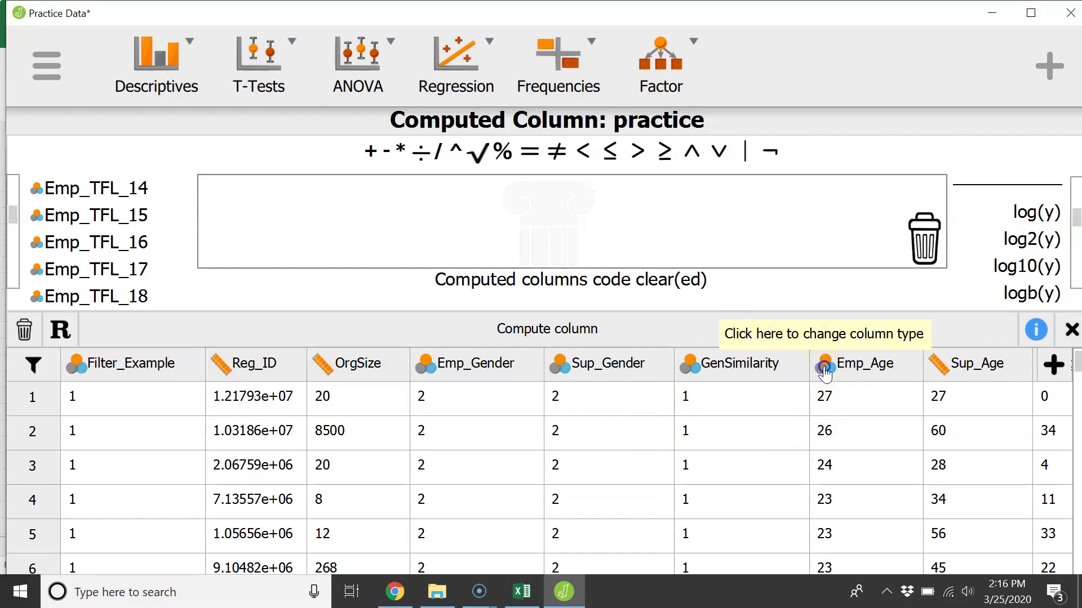
Change the measurement level of Emp_Age and GenSimilarity to Scale.
left_click(825, 369)
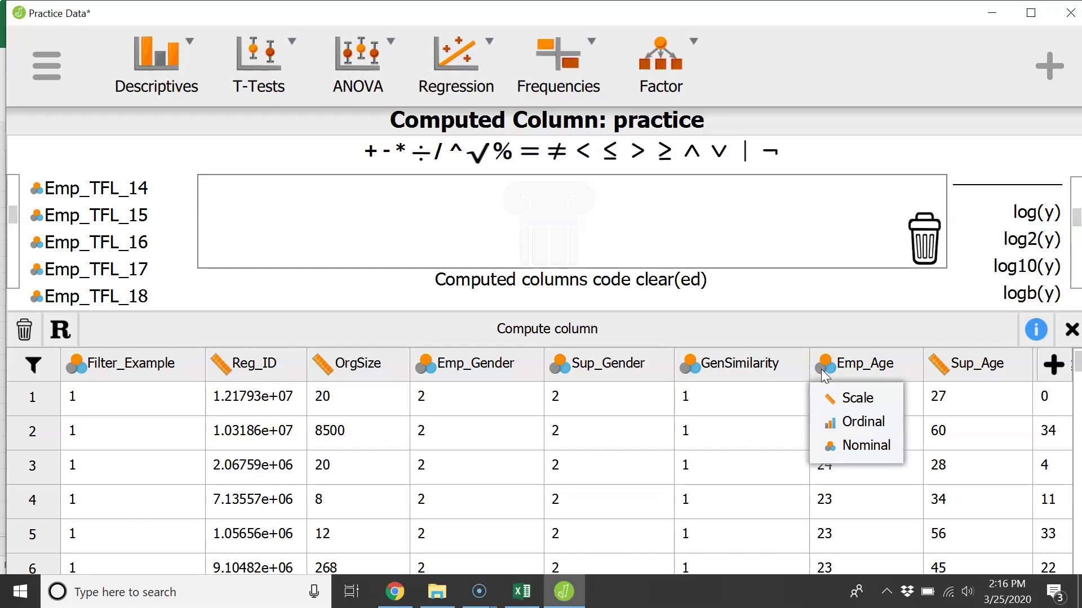
left_click(844, 401)
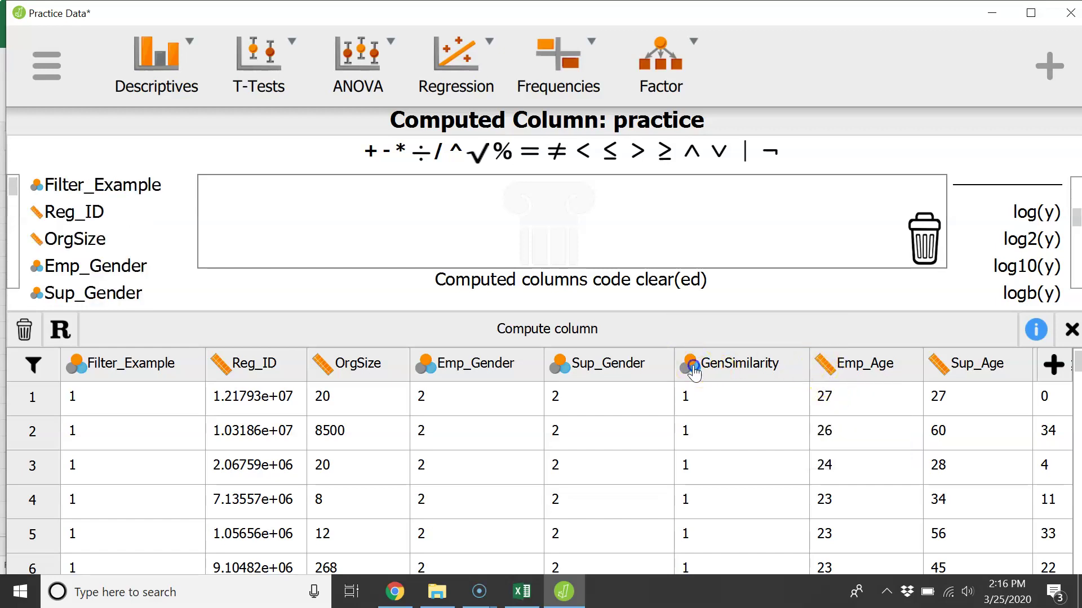
left_click(691, 364)
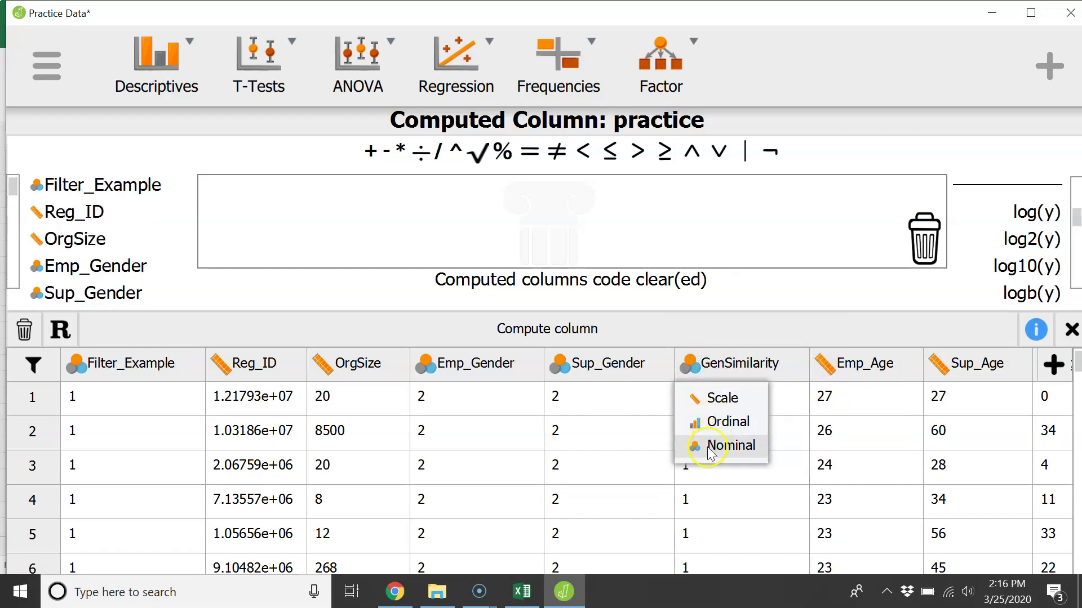
left_click(702, 399)
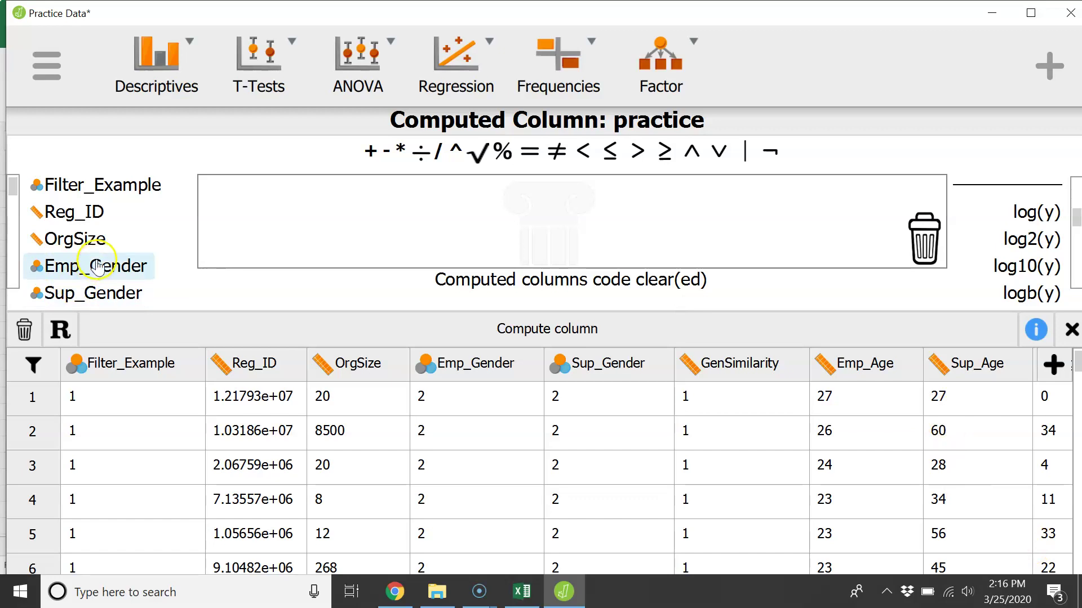
Compute the practice column as Sup_Age − Emp_Age and maximize the JASP window.
scroll(92, 266, "down", 3)
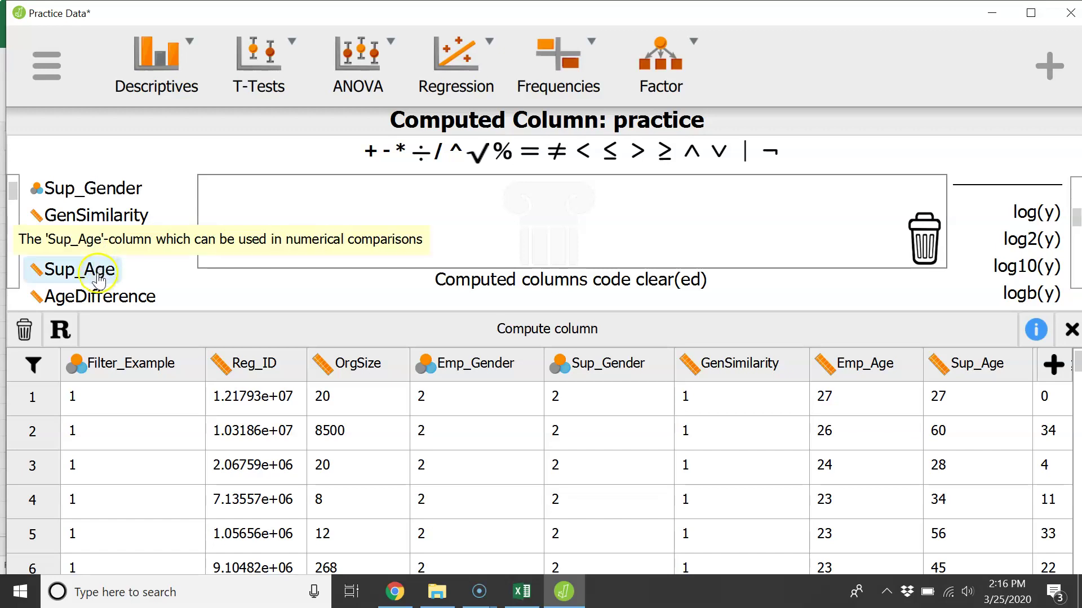
left_click_drag(99, 276, 304, 198)
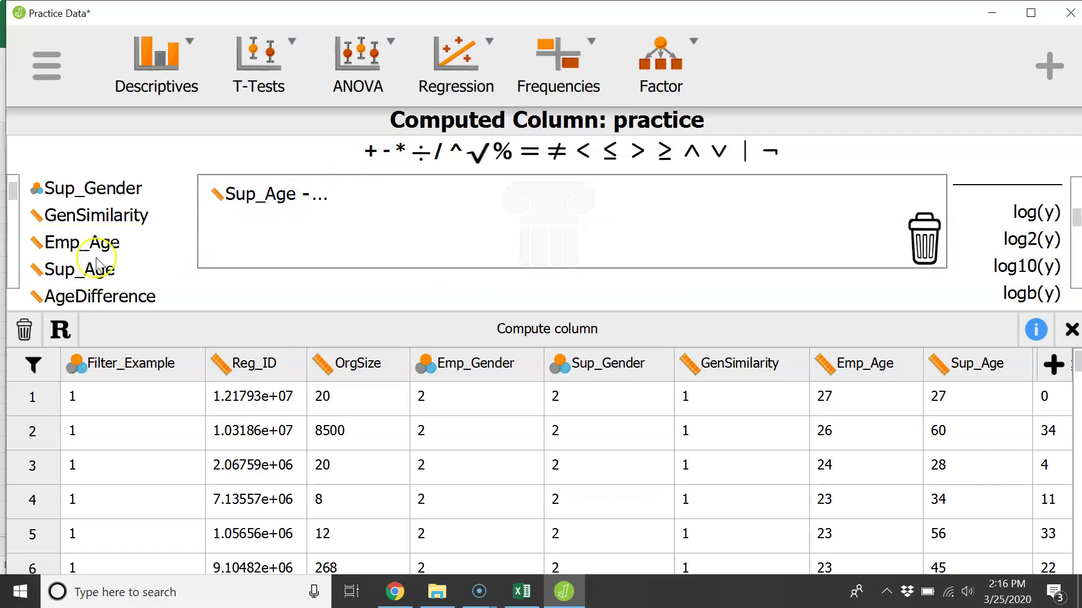
left_click_drag(96, 244, 401, 197)
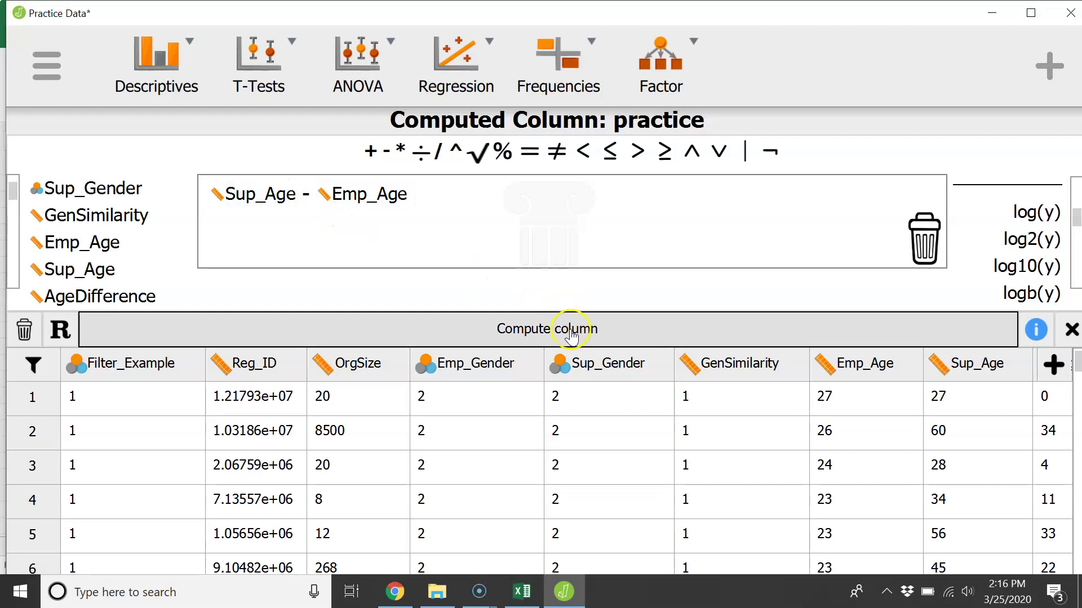
left_click(564, 335)
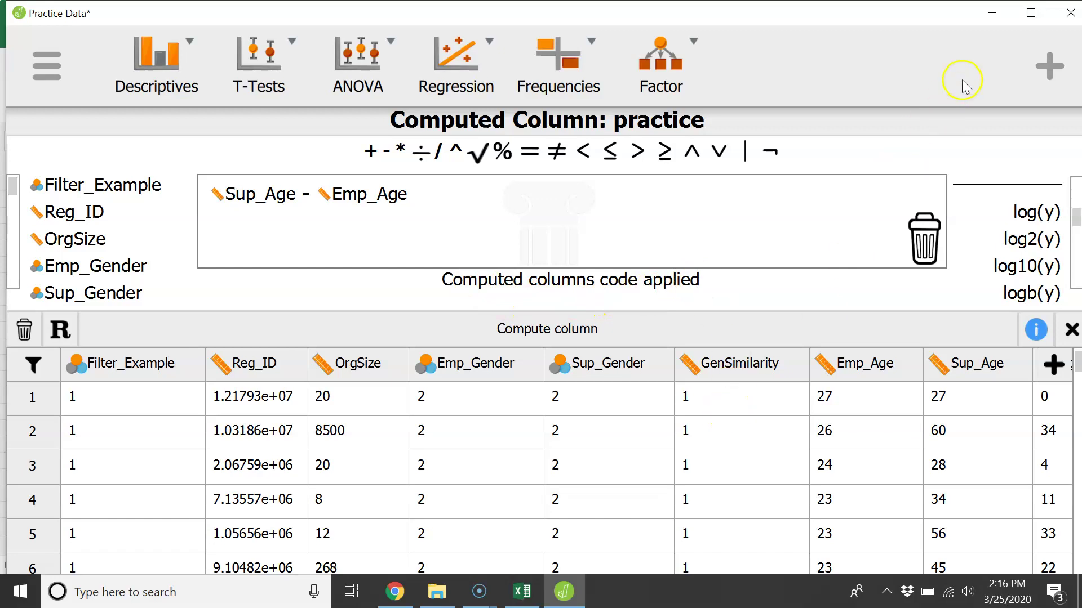
left_click(1031, 13)
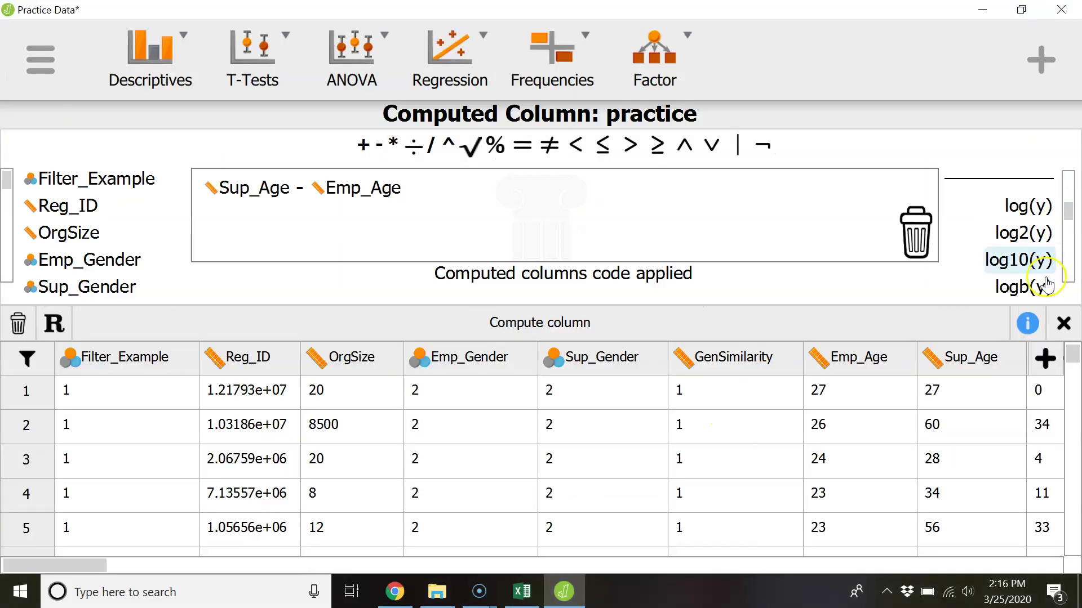
left_click(1063, 325)
left_click_drag(56, 564, 1055, 524)
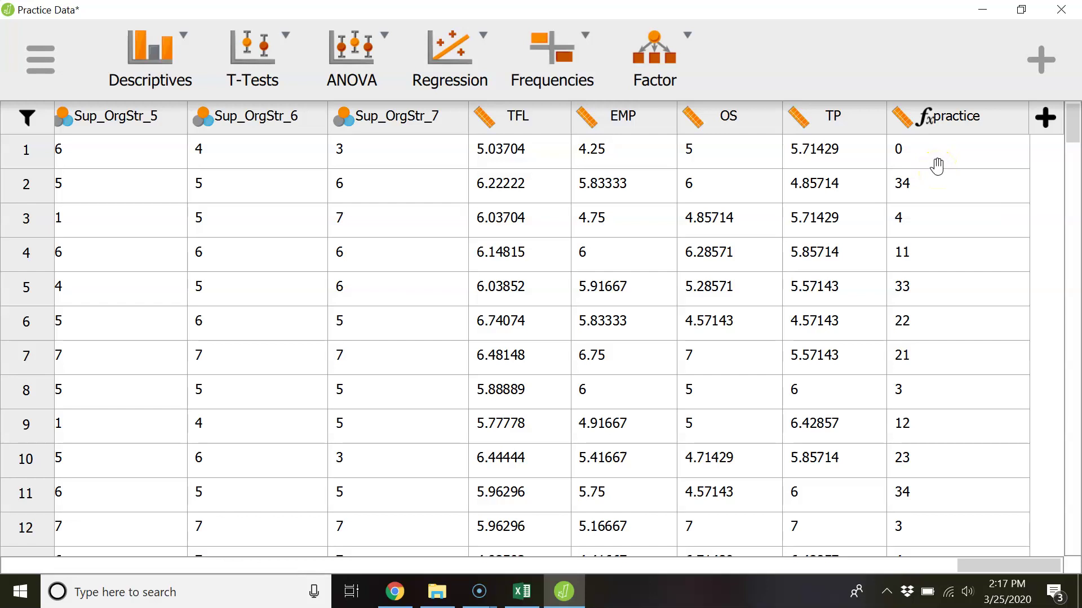
scroll(936, 166, "down", 6)
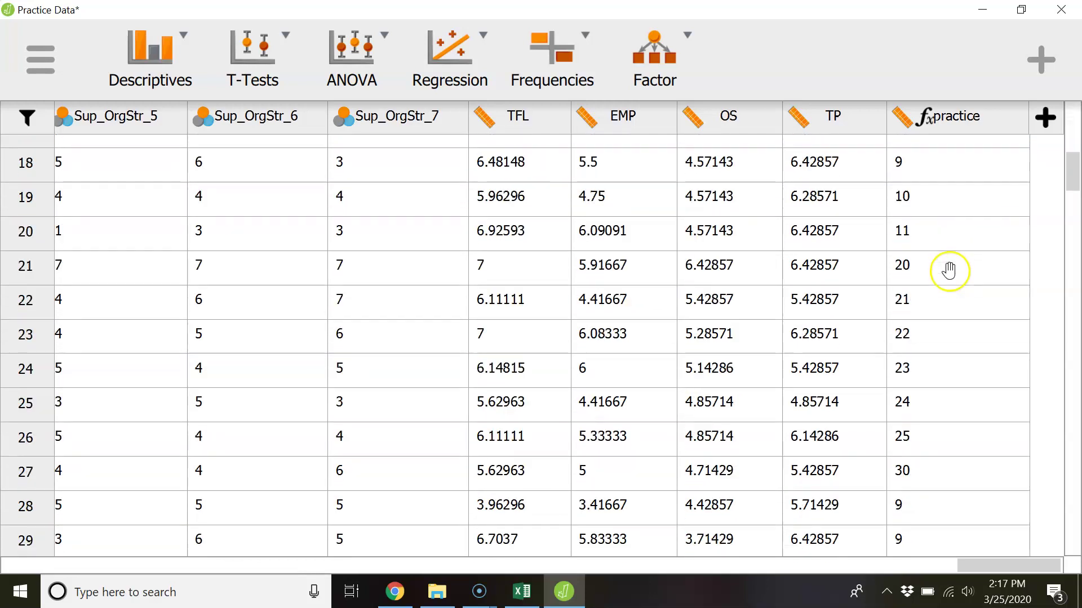
scroll(949, 271, "down", 10)
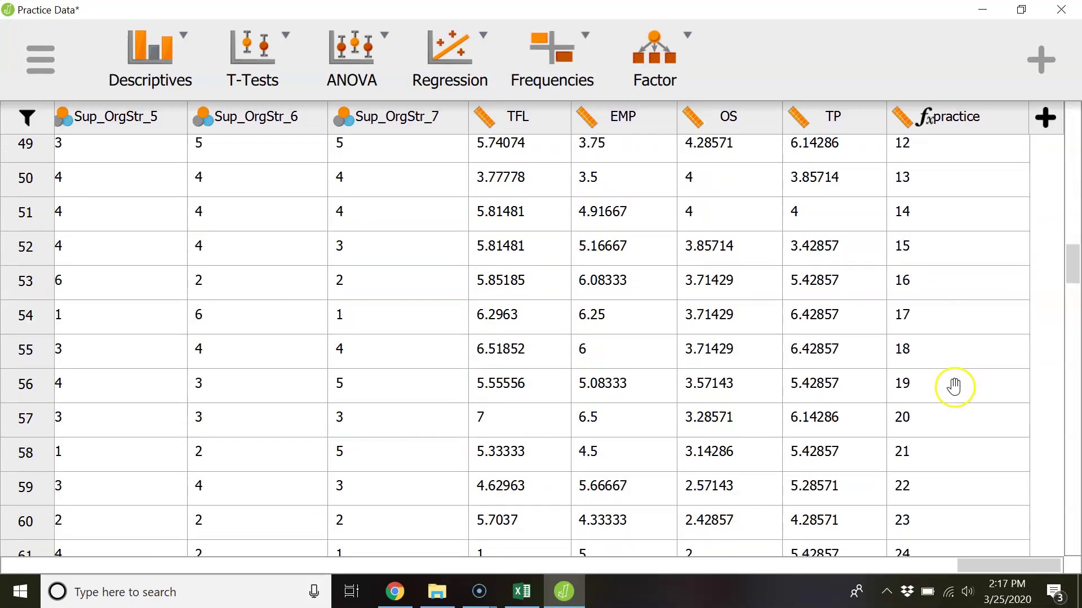
scroll(954, 386, "down", 12)
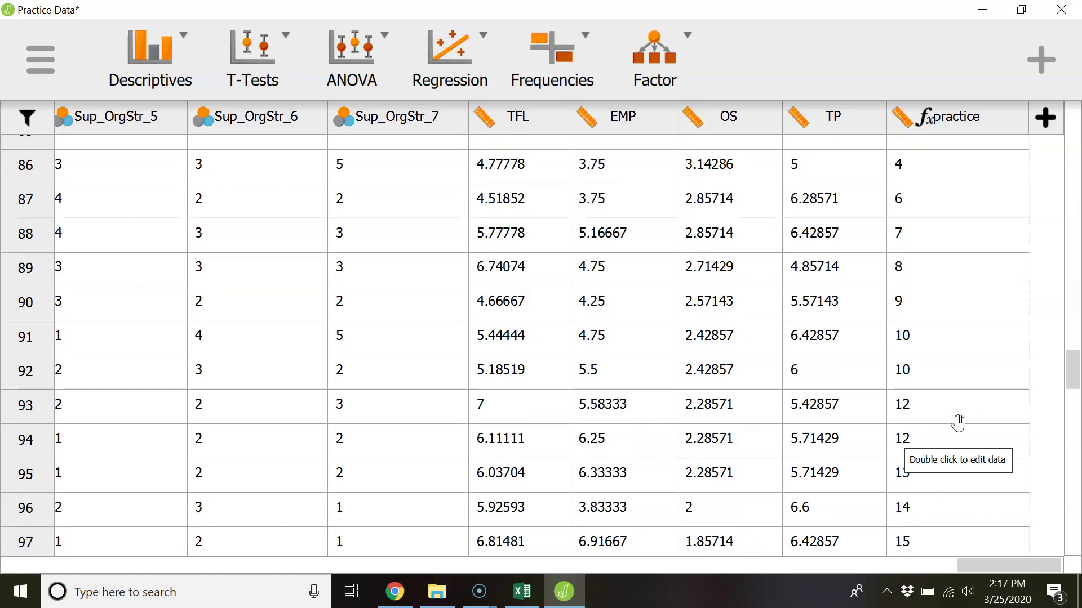
scroll(958, 423, "down", 10)
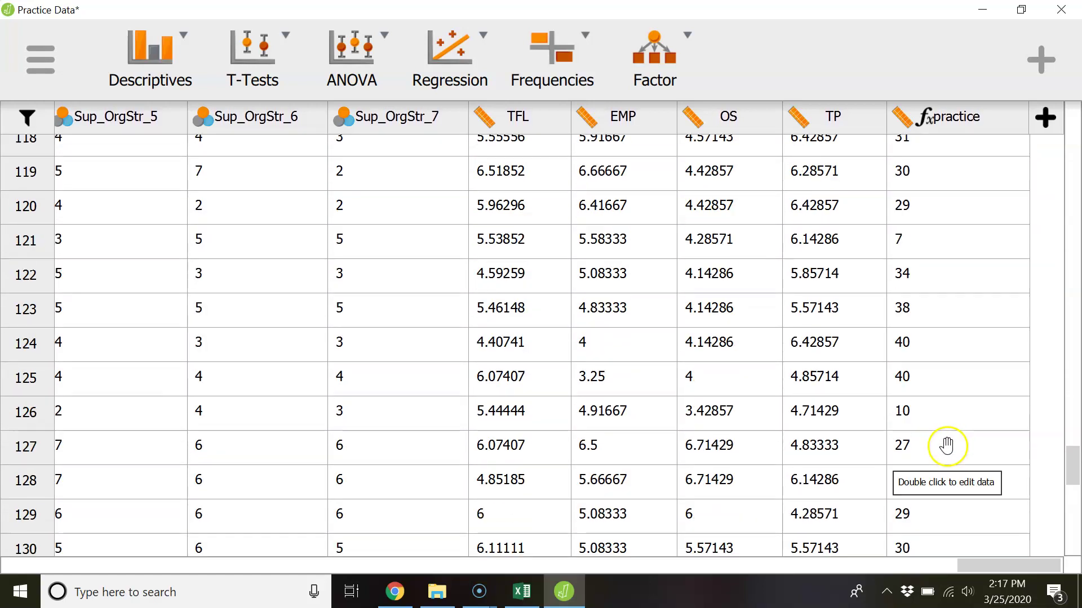
scroll(947, 445, "down", 8)
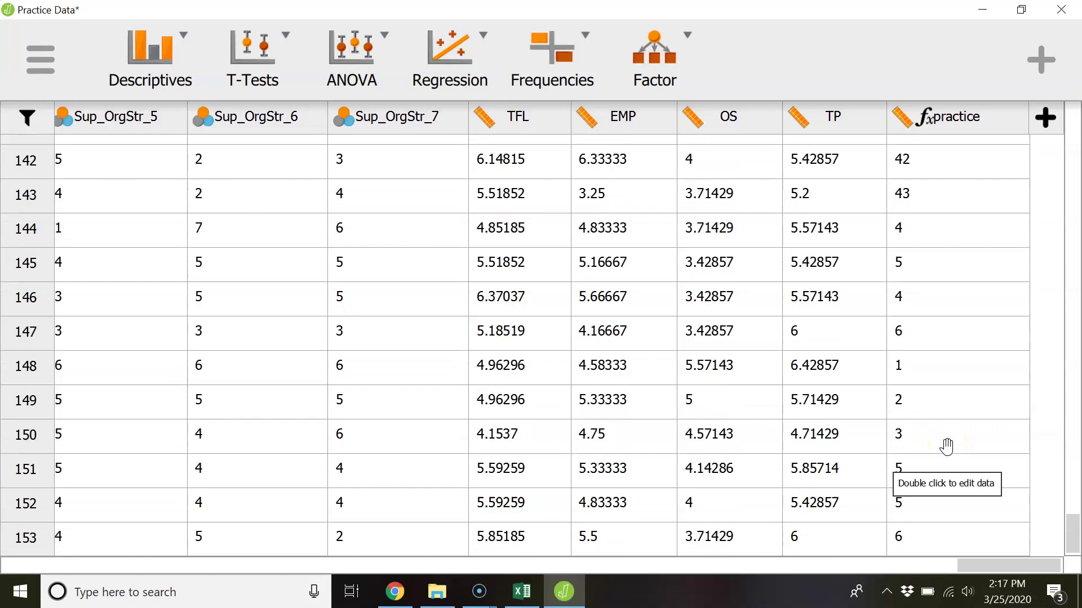
left_click(932, 452)
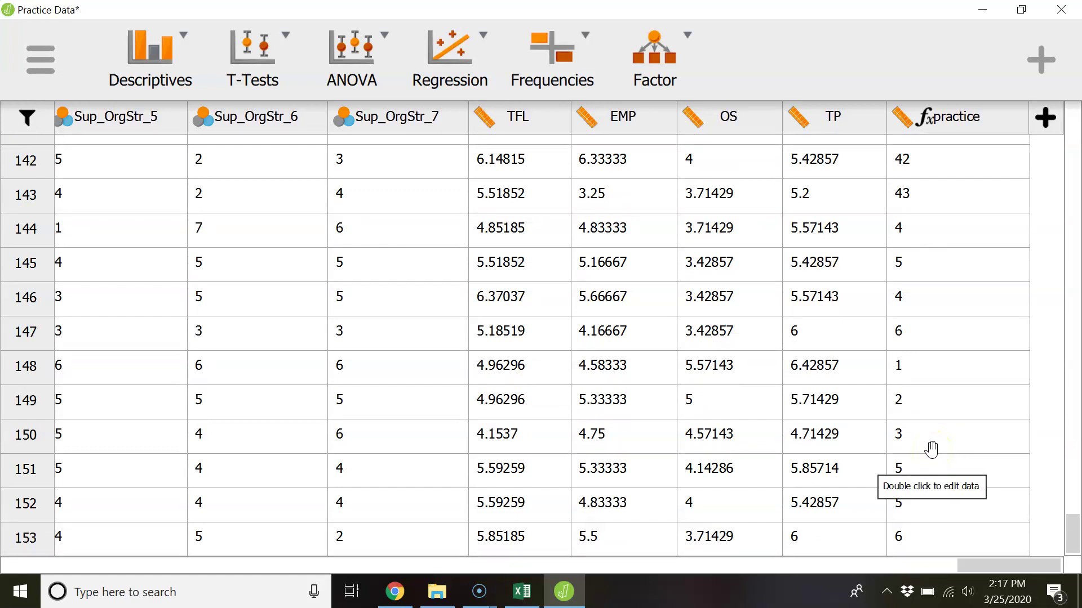
left_click(919, 471)
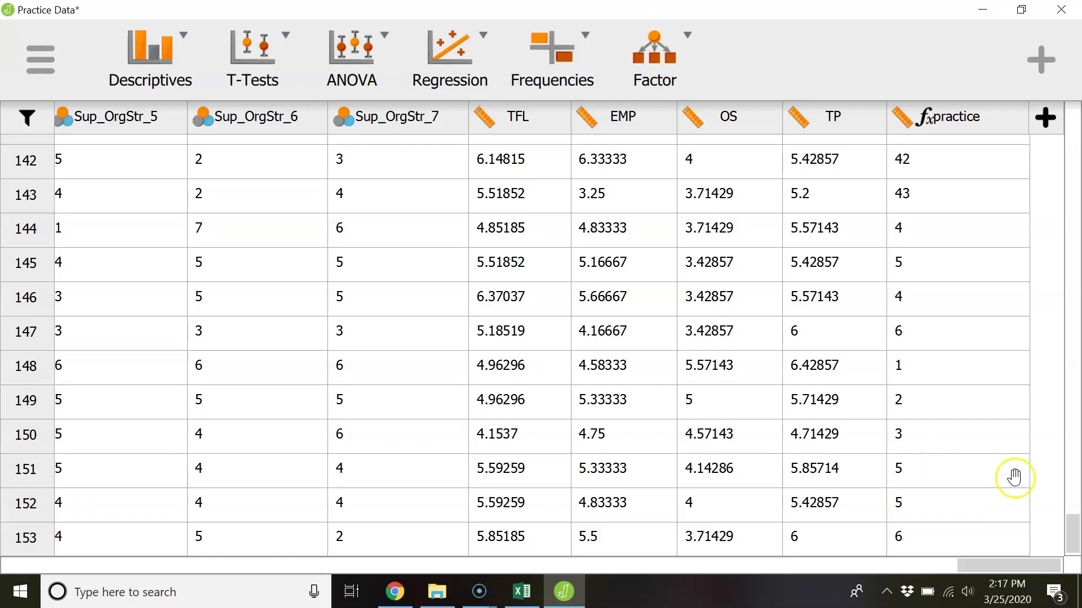
Scroll the JASP data view back to its top-left corner.
left_click_drag(1073, 532, 1074, 115)
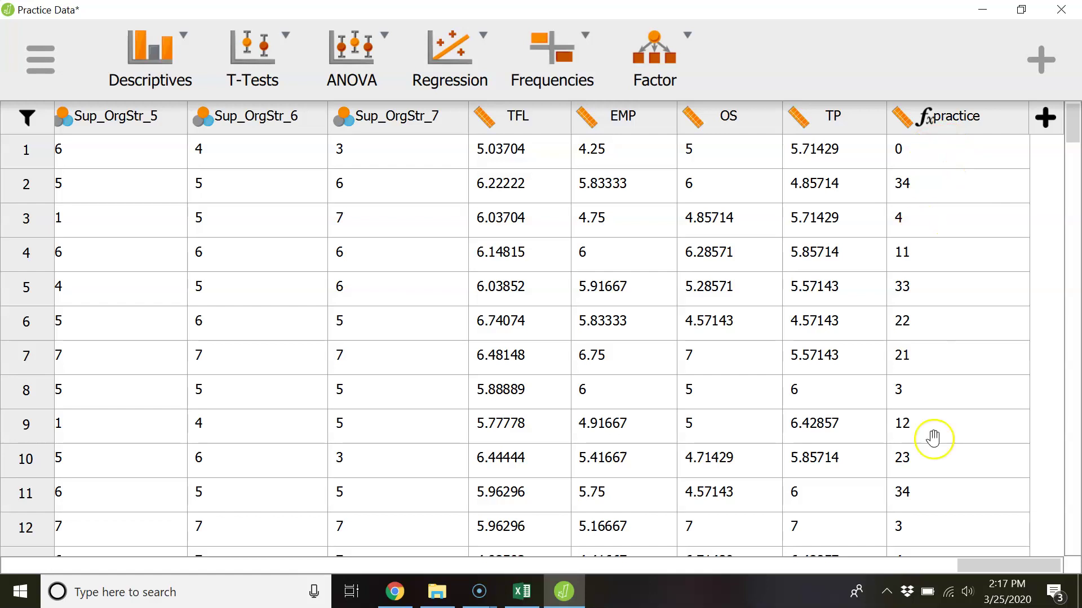
left_click_drag(1006, 566, 82, 532)
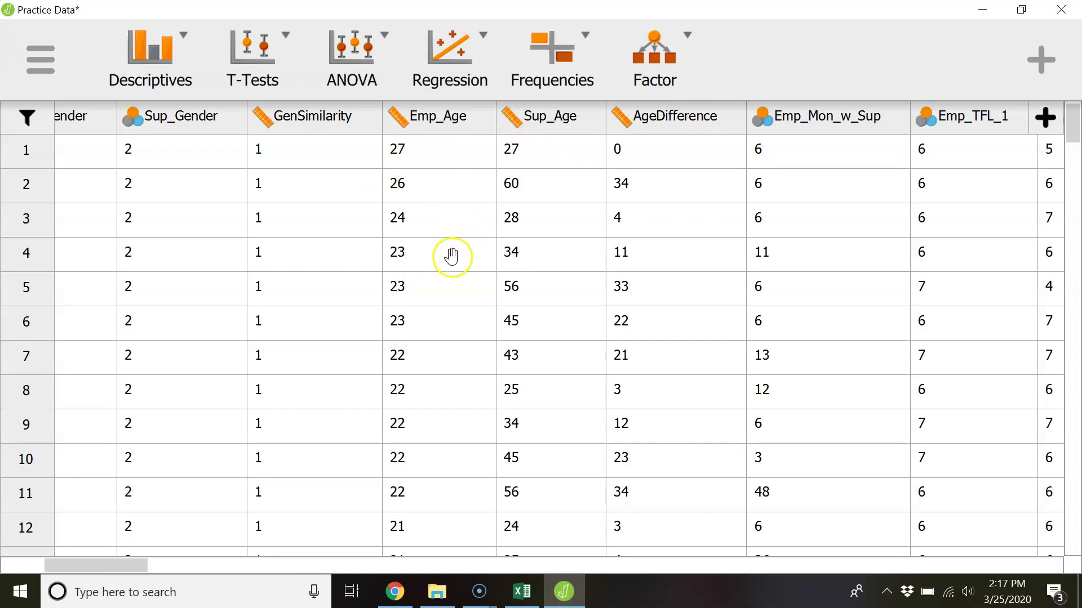
Create a computed column named xxxxxxx and bring Sup_OrgStr_1–7 into view in the variable list.
left_click(1045, 132)
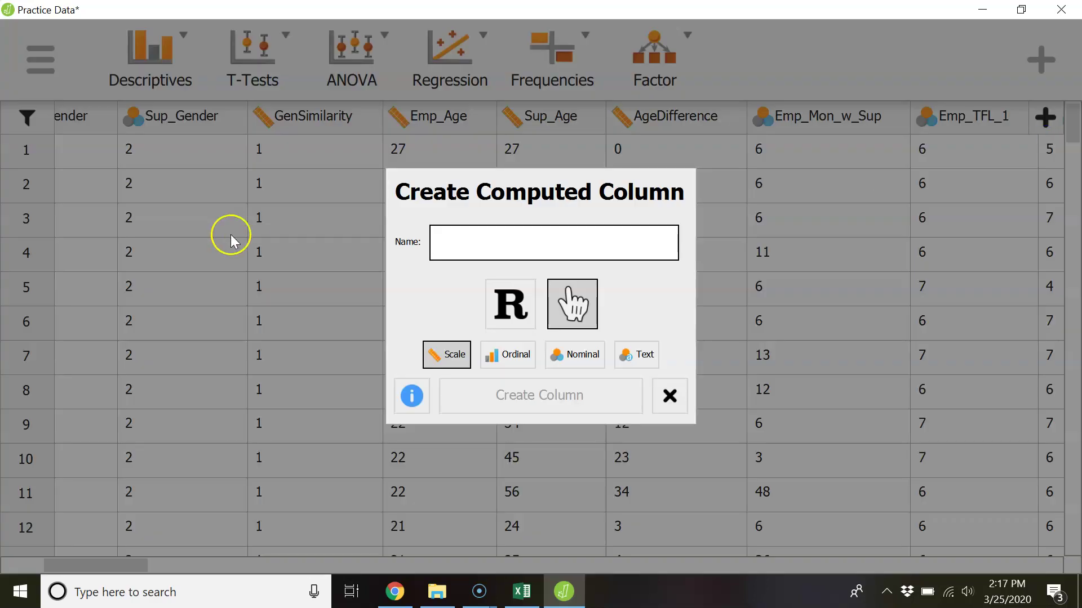
type("XXXXXXX")
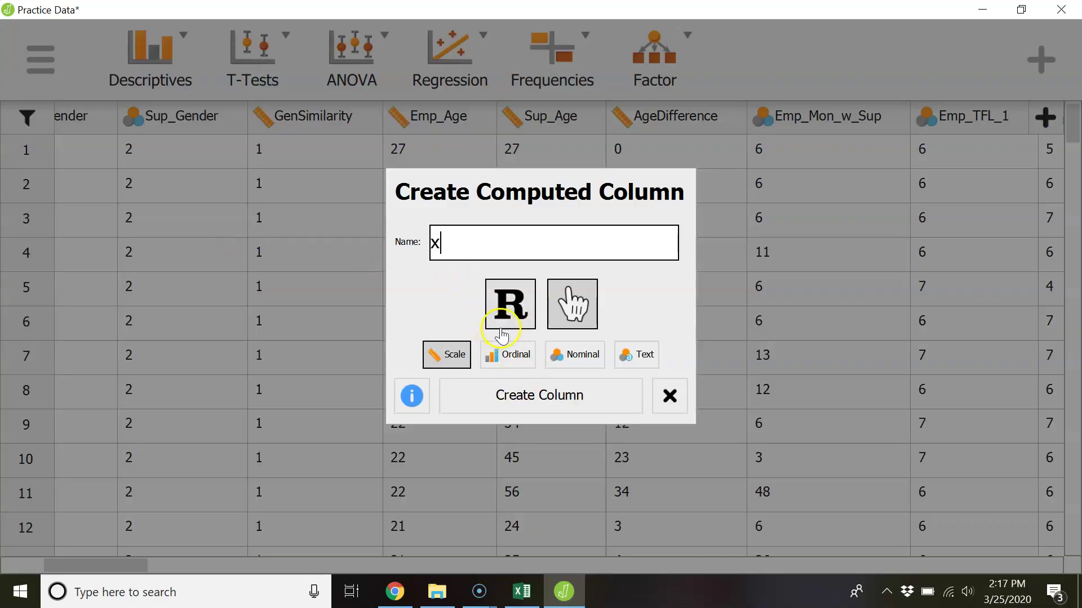
left_click(546, 403)
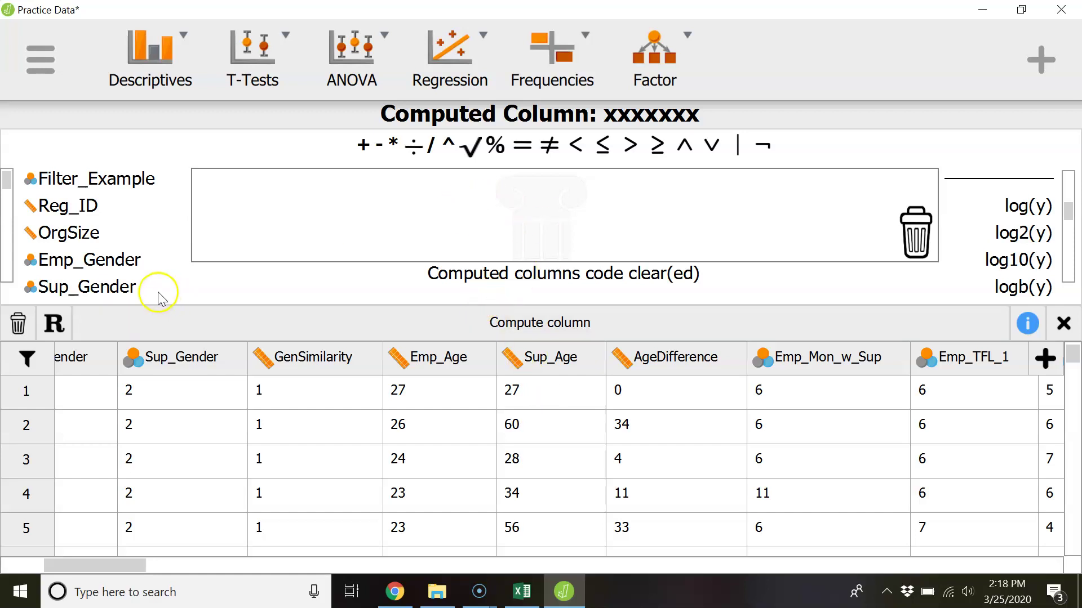
scroll(124, 263, "down", 2)
scroll(124, 264, "down", 12)
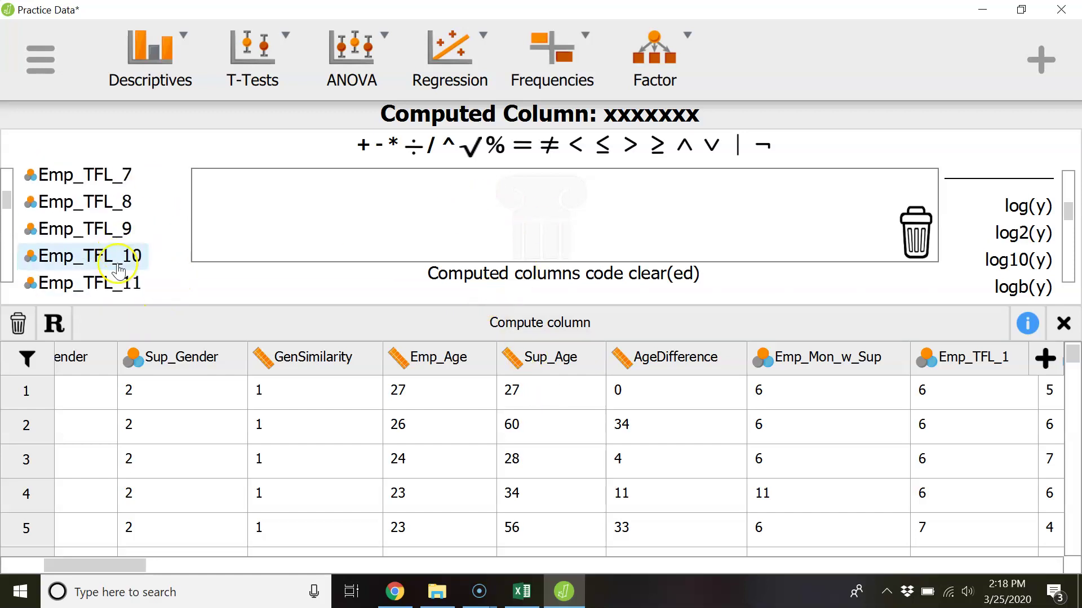
scroll(120, 279, "down", 15)
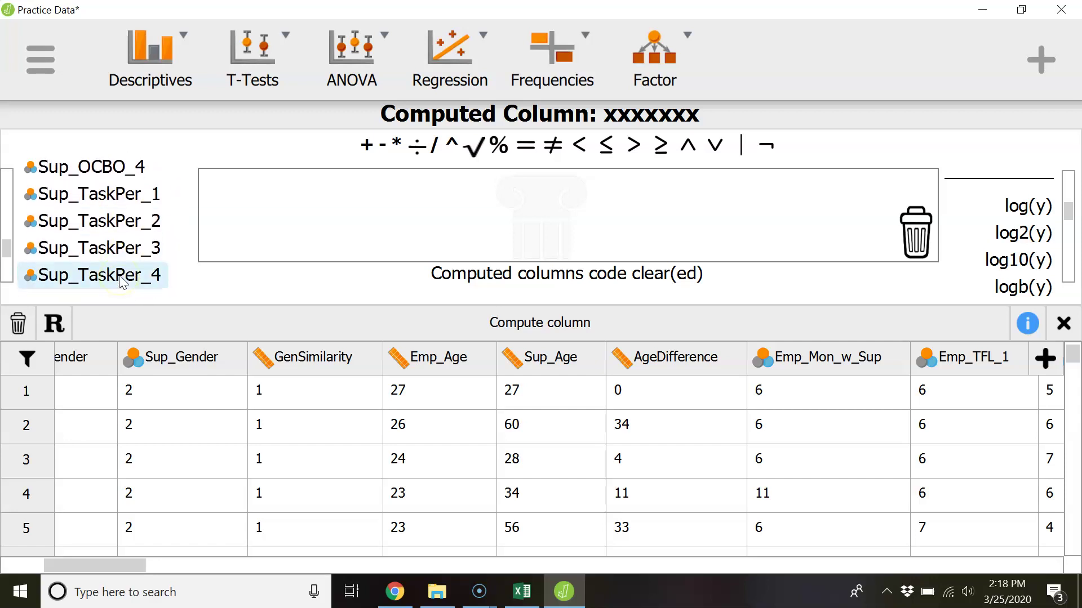
scroll(119, 275, "up", 3)
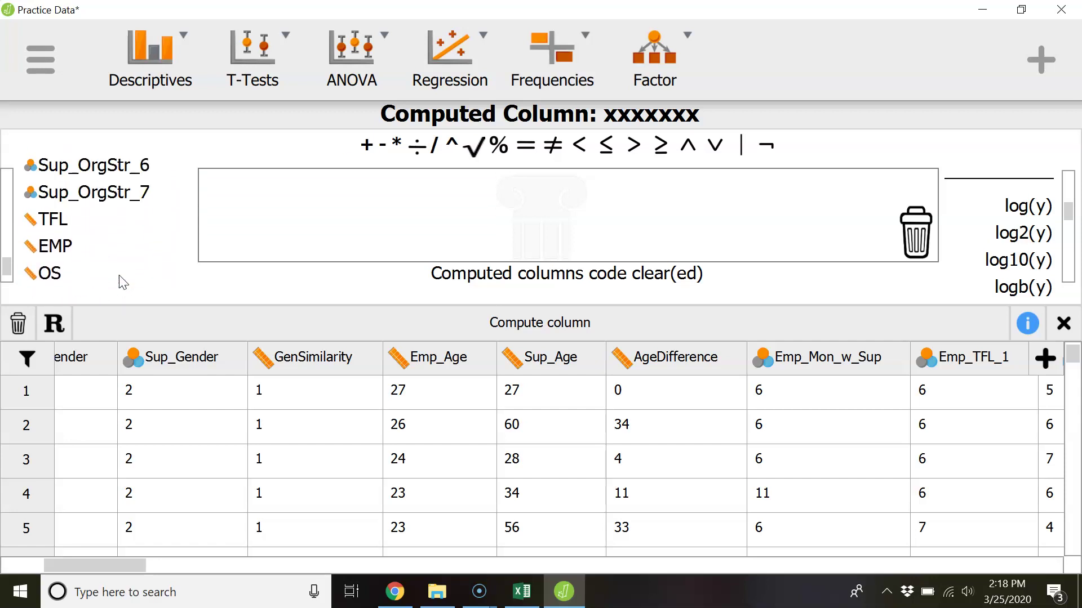
scroll(120, 231, "up", 1)
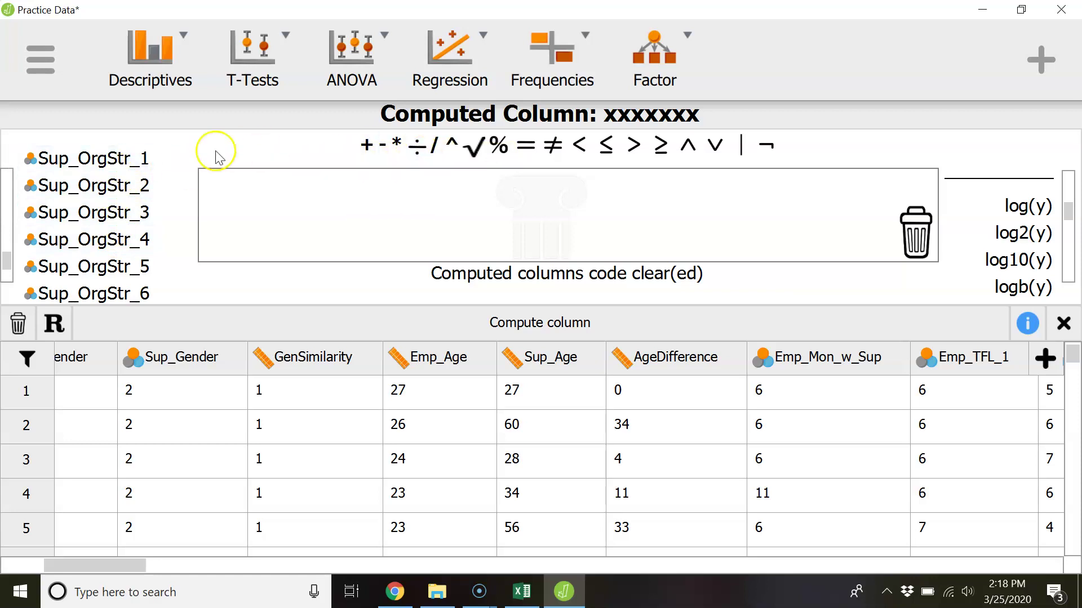
scroll(129, 281, "down", 1)
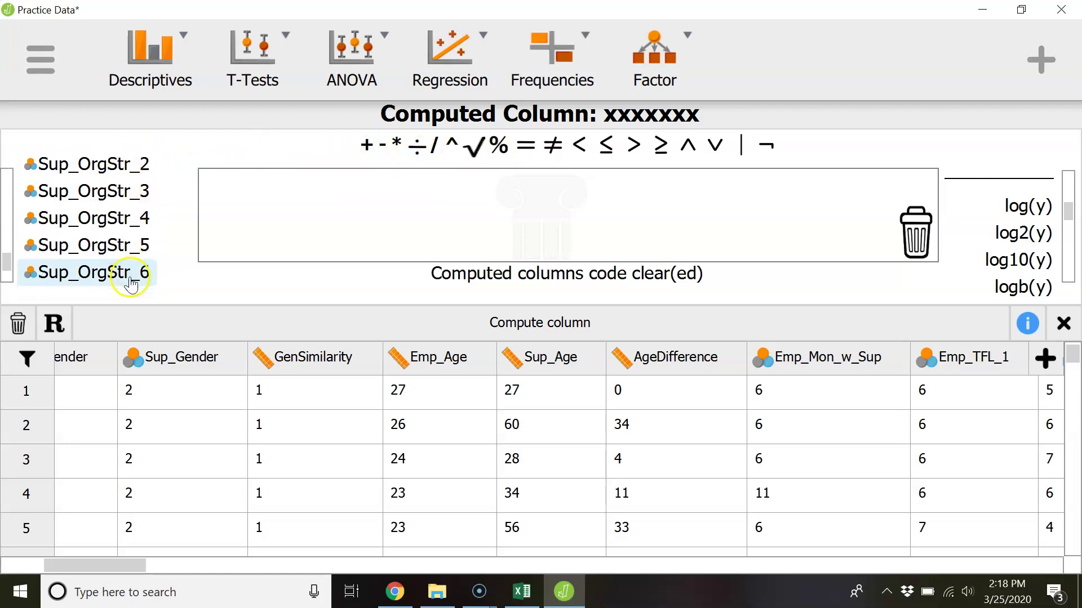
scroll(128, 290, "down", 1)
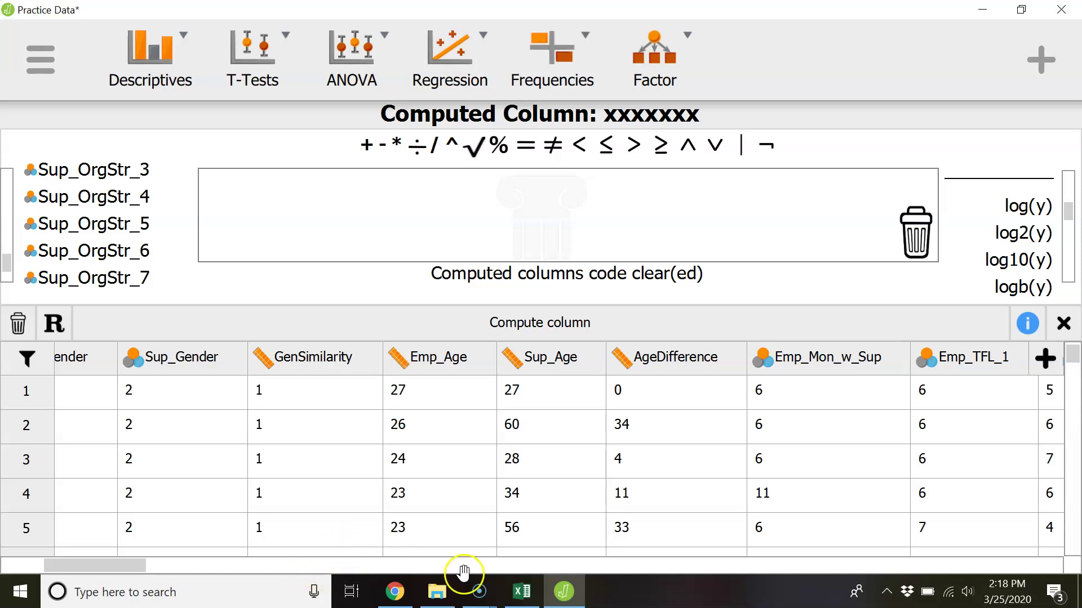
Switch to the Practice Data workbook in Excel and scroll to its last columns.
left_click(521, 593)
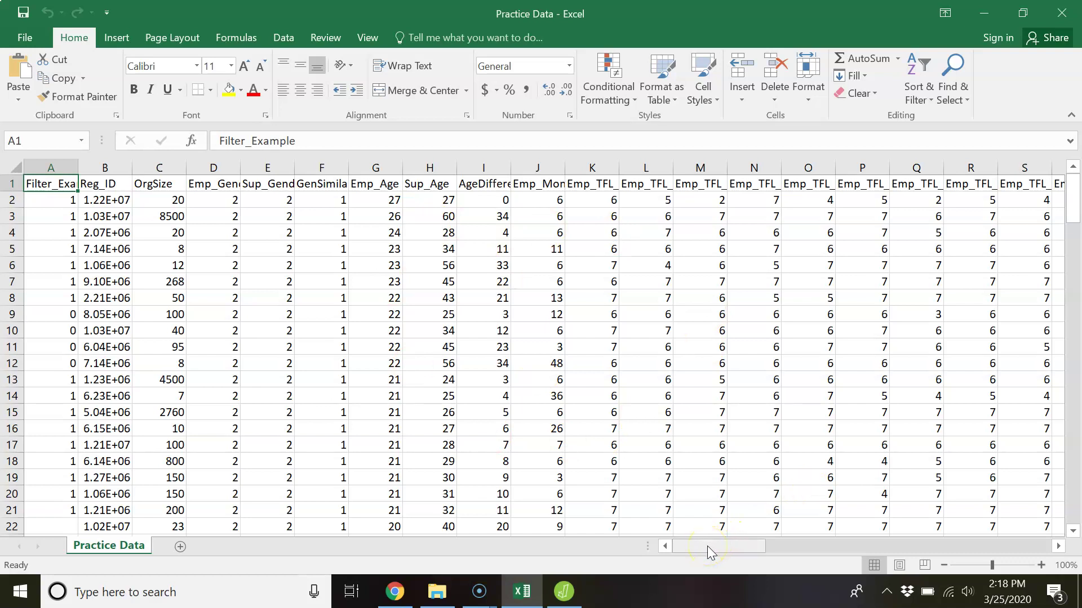
left_click_drag(708, 551, 708, 551)
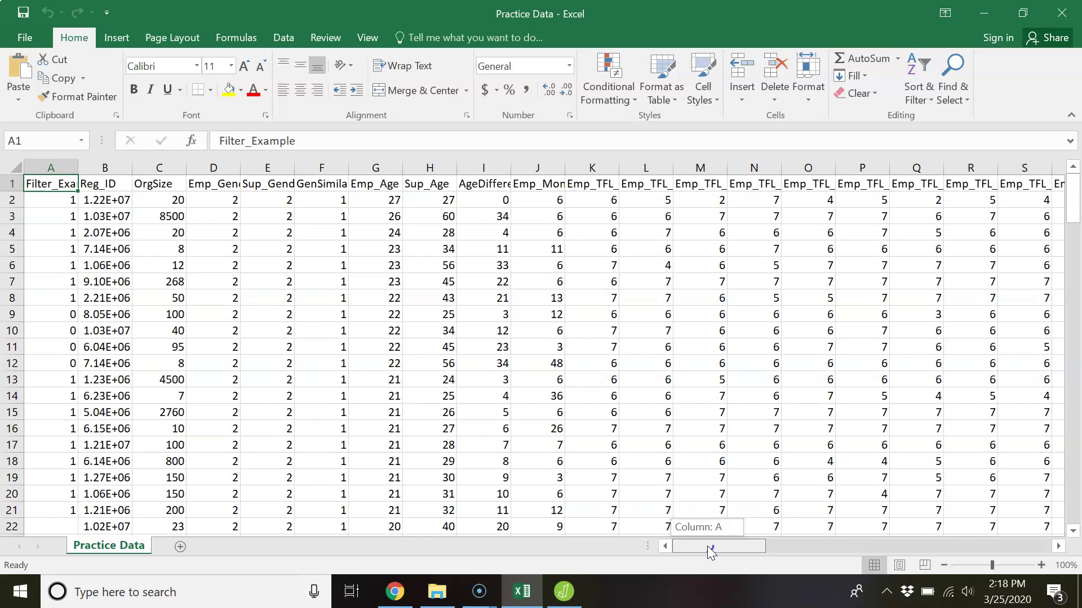
left_click_drag(708, 546, 1068, 550)
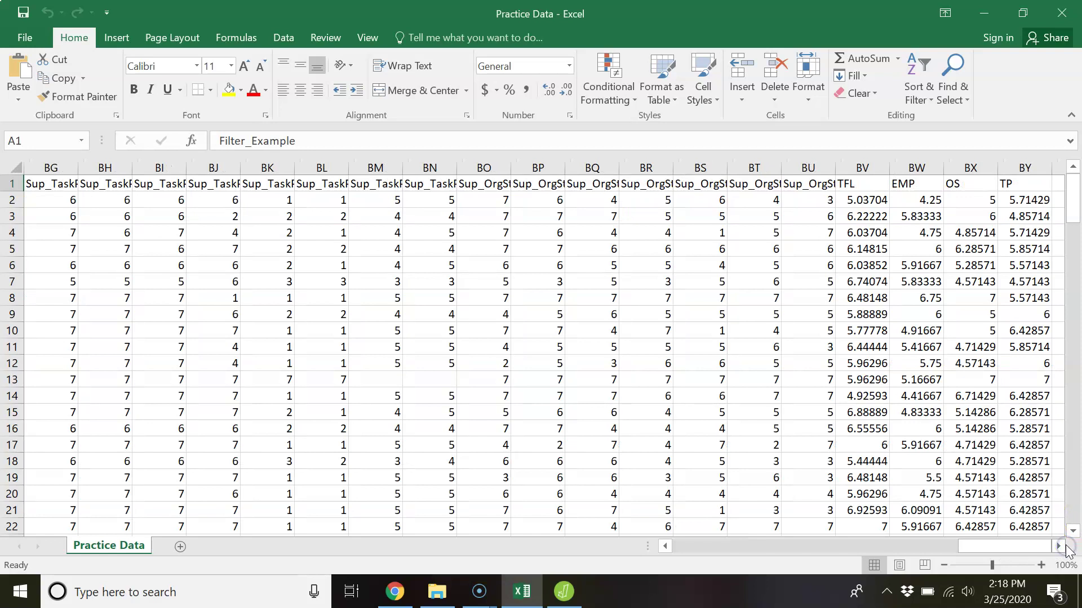
left_click(1059, 547)
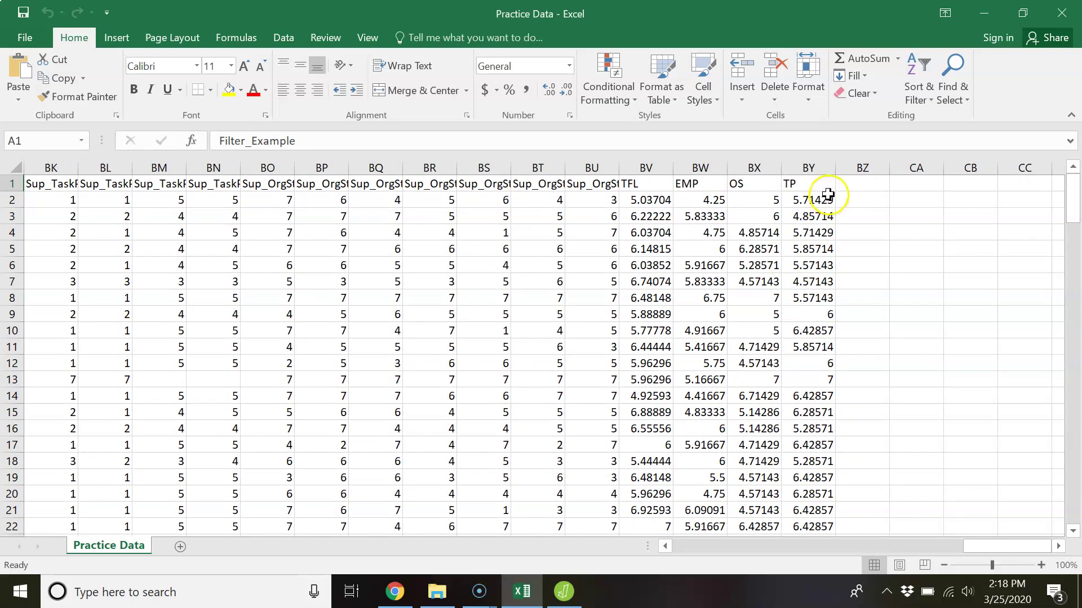
Hide the TP column, then select the TFL and EMP columns (BV:BW) to hide them.
left_click(809, 167)
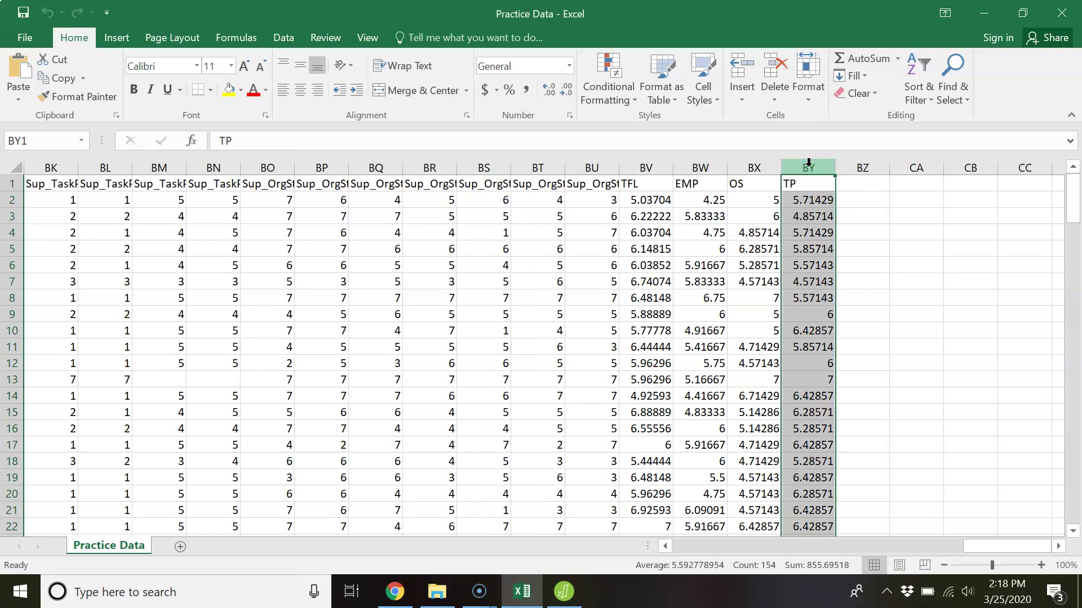
right_click(809, 163)
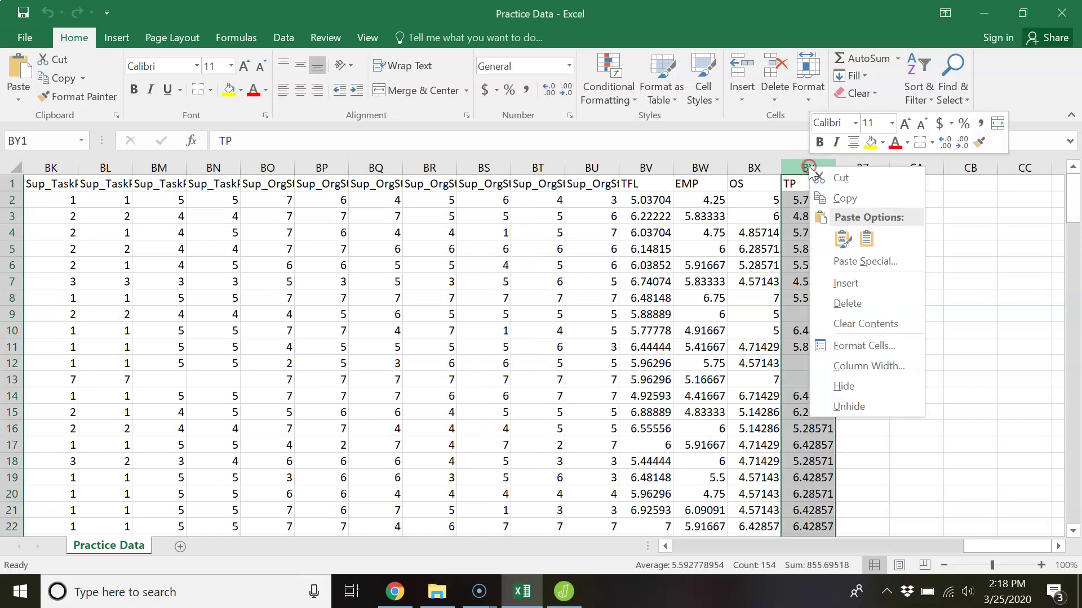
left_click(862, 387)
left_click_drag(701, 168, 646, 160)
right_click(645, 159)
Finish hiding TFL and EMP, then review the Sup_OrgStr_1–7 headers in BO1:BU1.
left_click(678, 377)
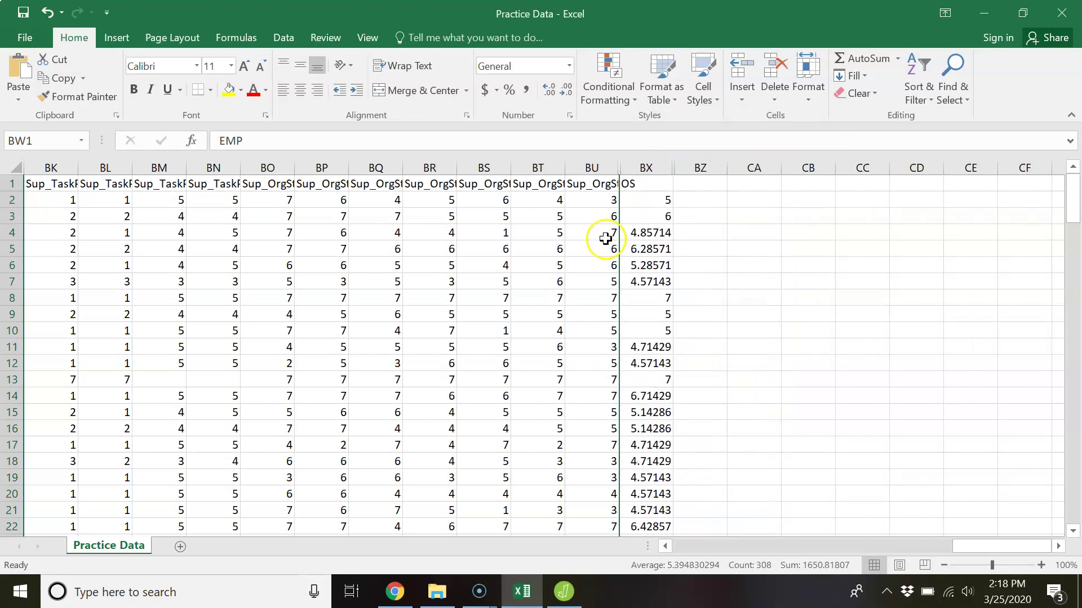
left_click_drag(596, 185, 269, 180)
left_click(270, 184)
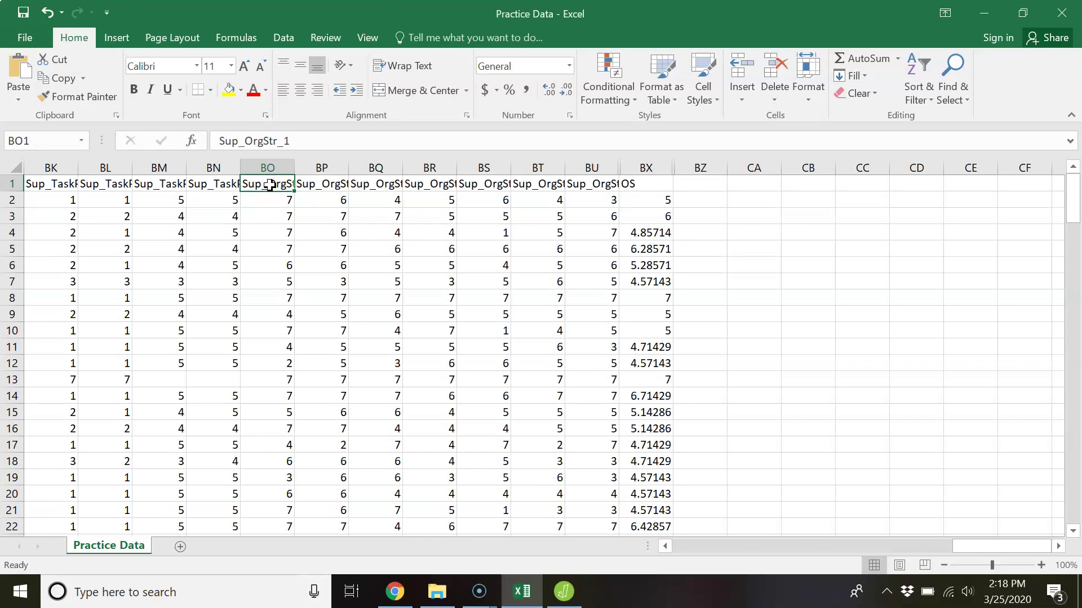
key("Right")
key("Right")
key("Right")
key("Right")
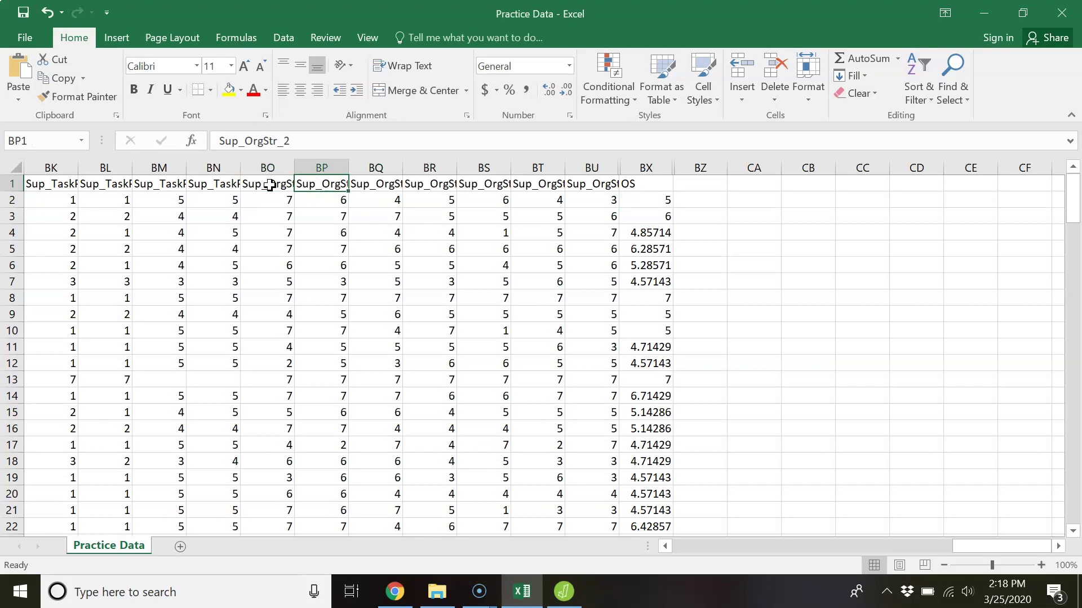
key("Right")
key("Right")
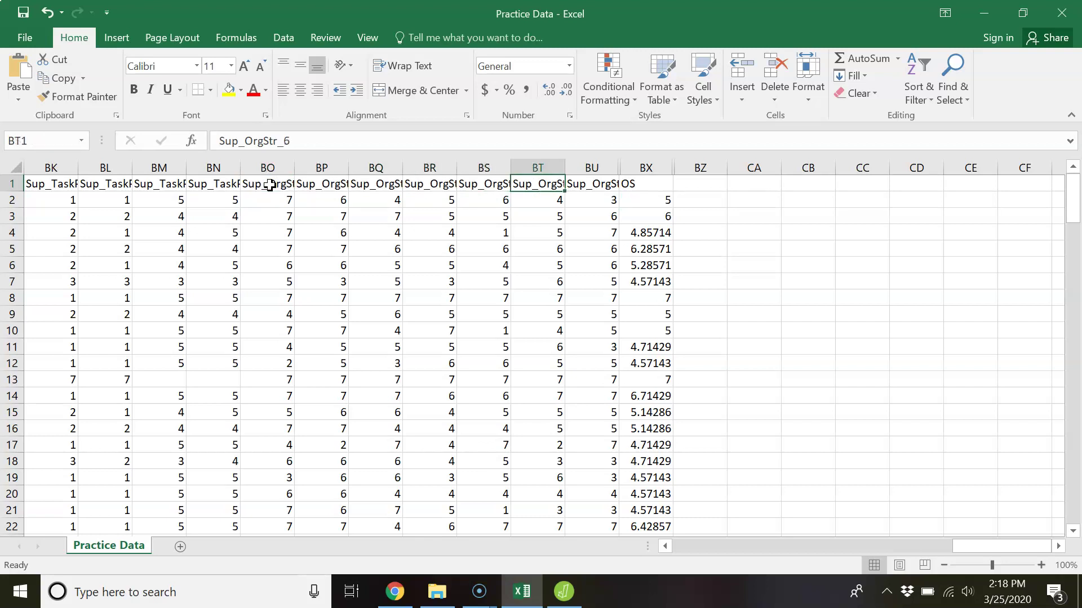
Enter the header OS_ver2 in cell BZ1 and select the first OS values.
left_click(704, 184)
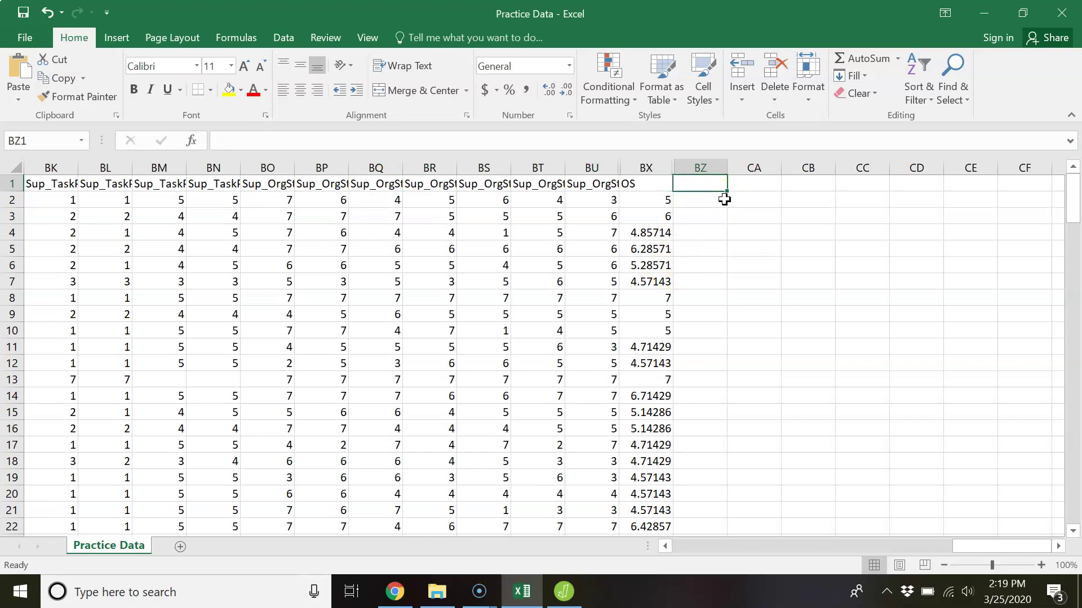
type("OS_ver")
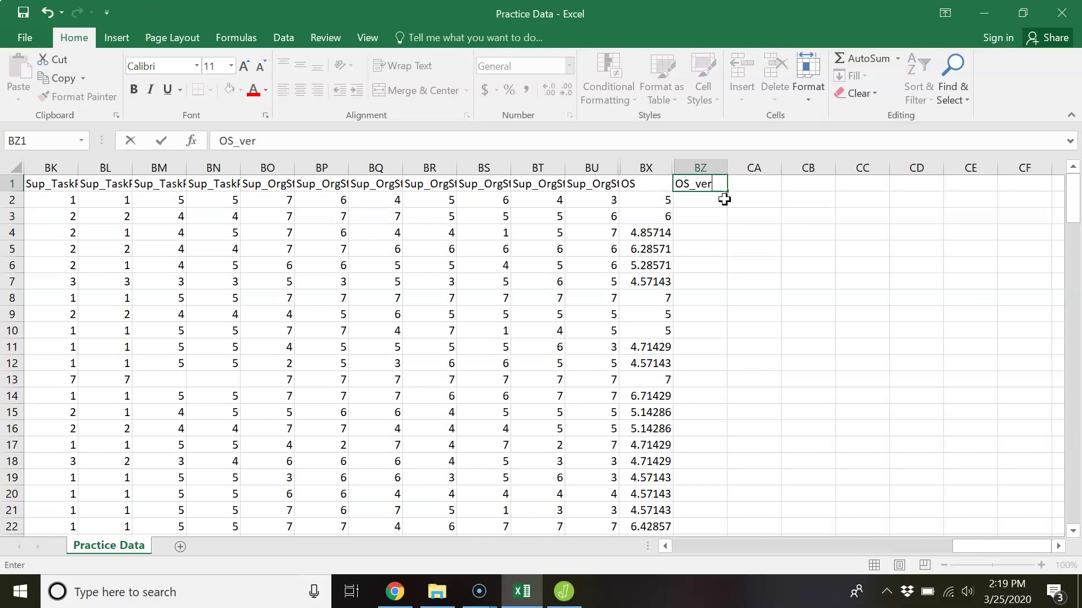
type("2")
key("Return")
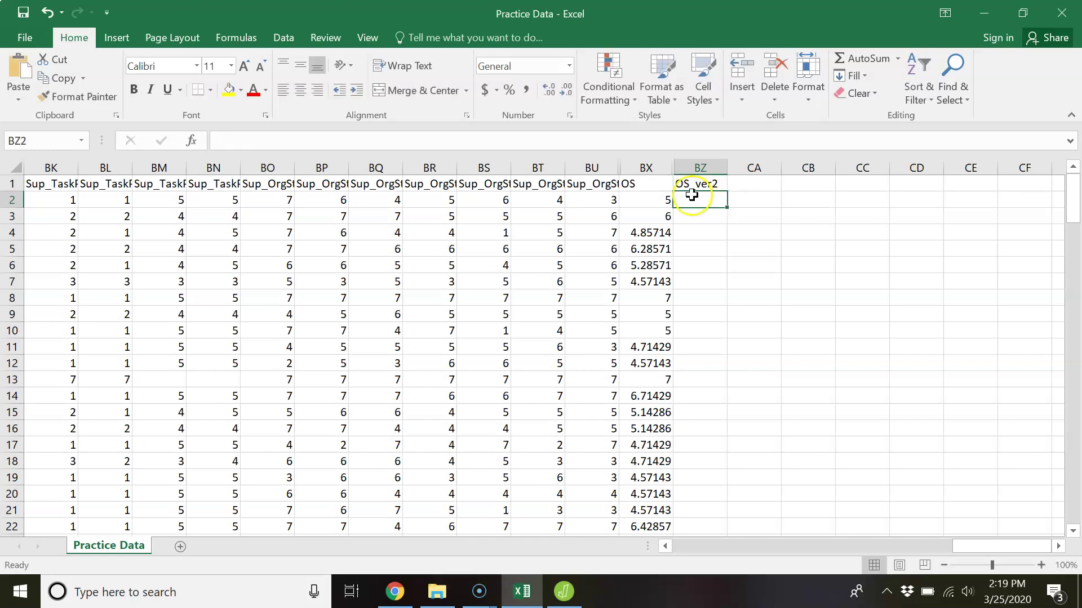
left_click_drag(653, 188, 652, 282)
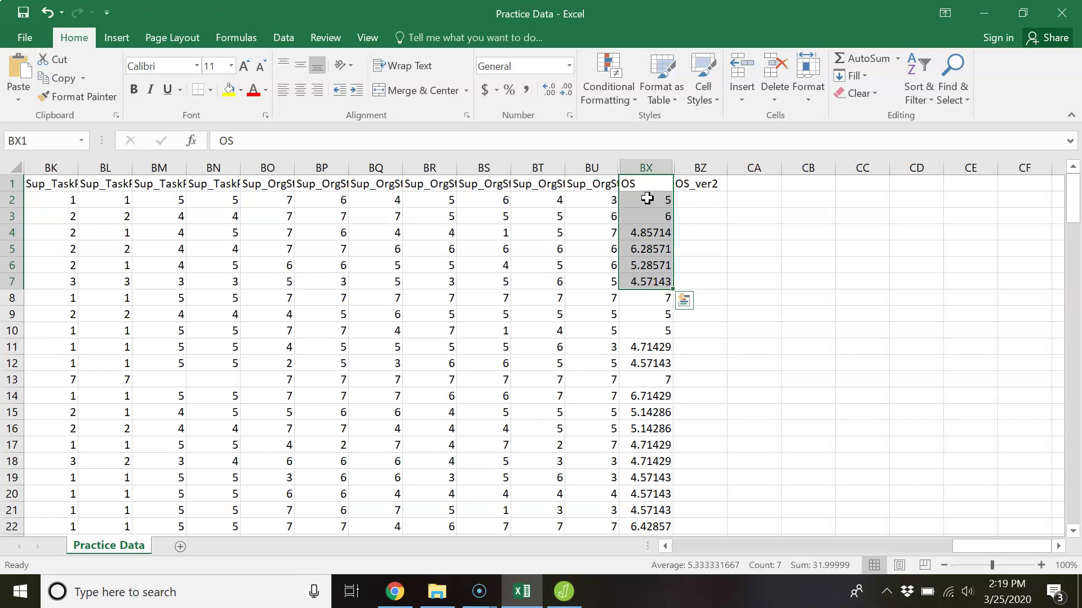
Enter =AVERAGE(BO2:BU2) in cell BZ2, giving 5.
left_click(705, 200)
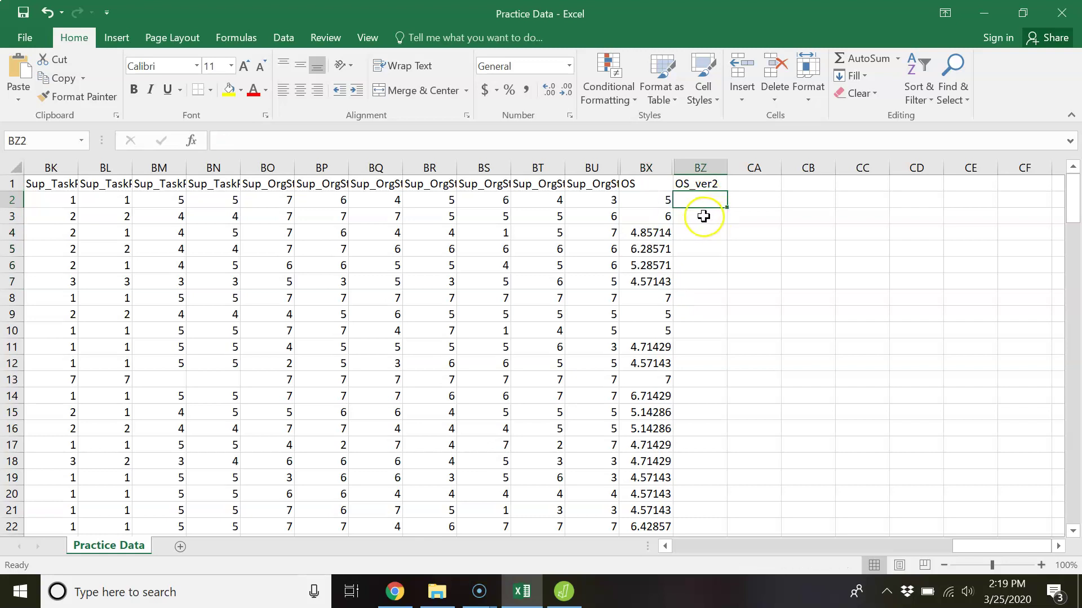
type("=")
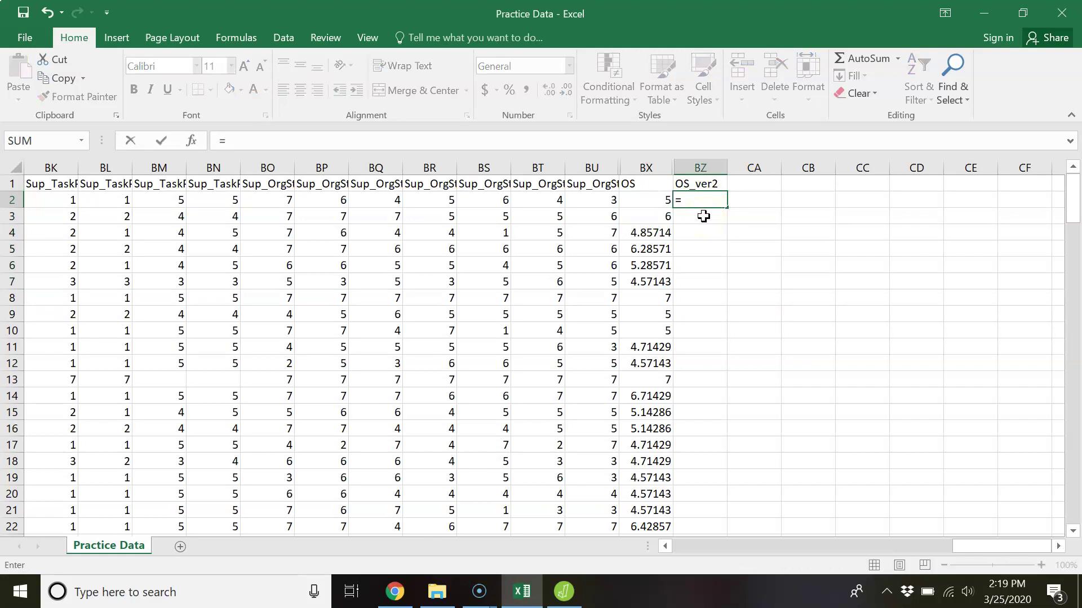
type("averag")
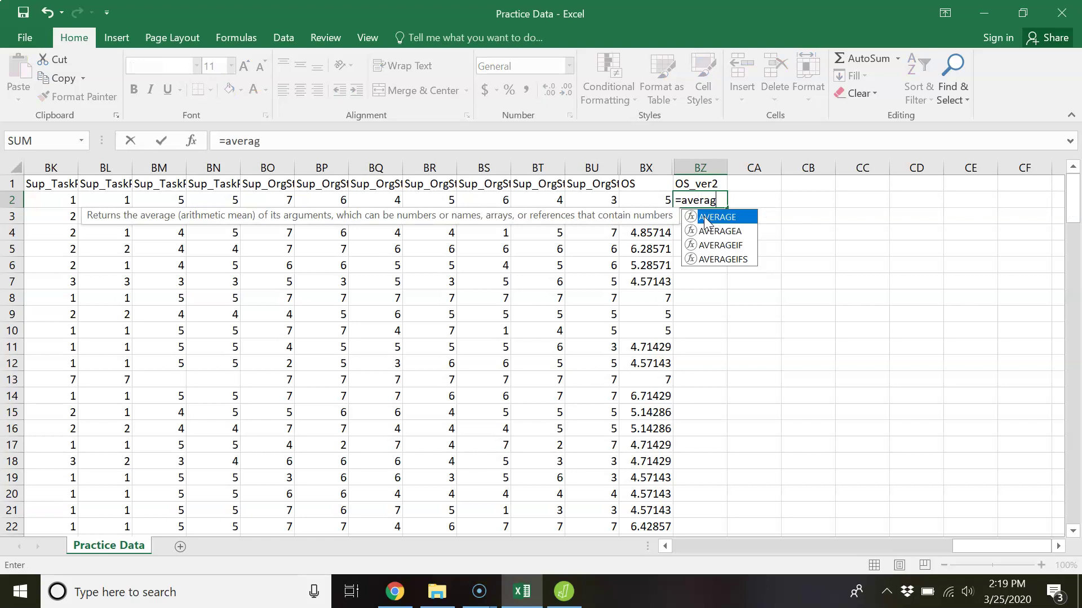
type("e(")
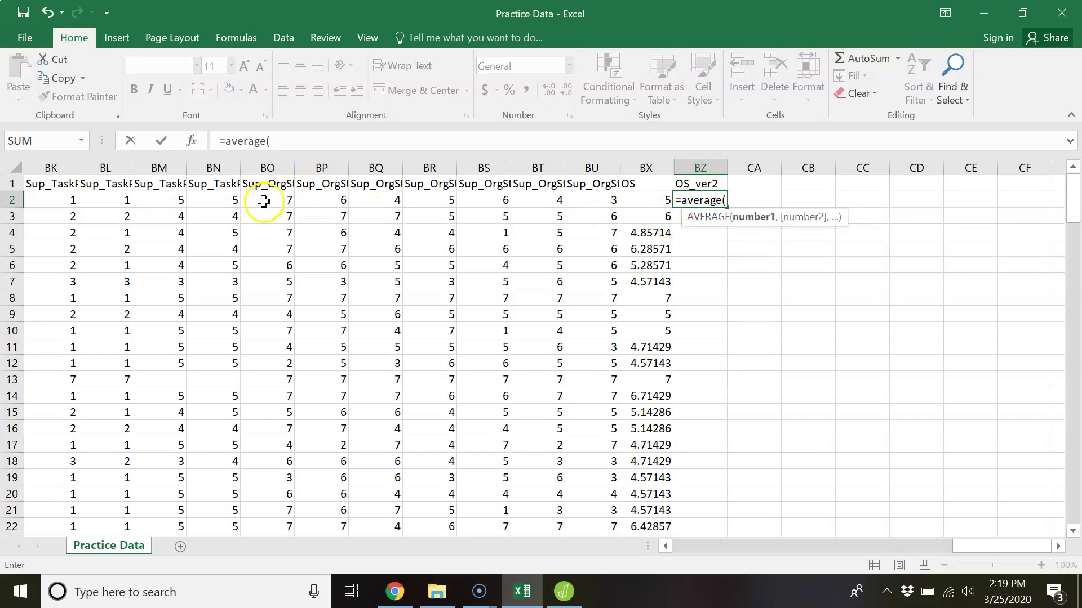
left_click_drag(263, 201, 589, 201)
type(")")
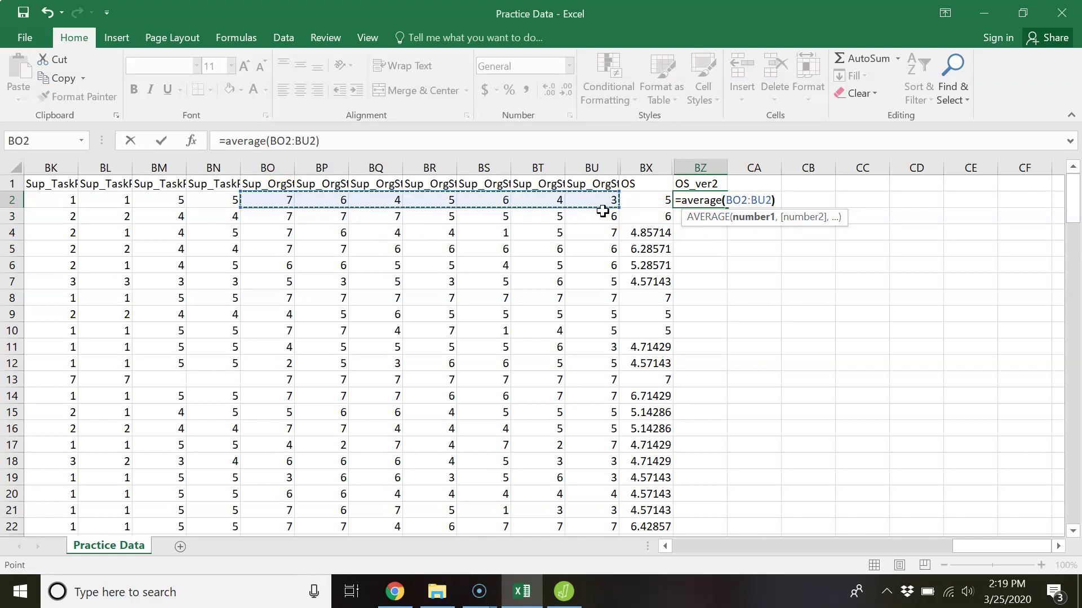
key("Return")
left_click(695, 201)
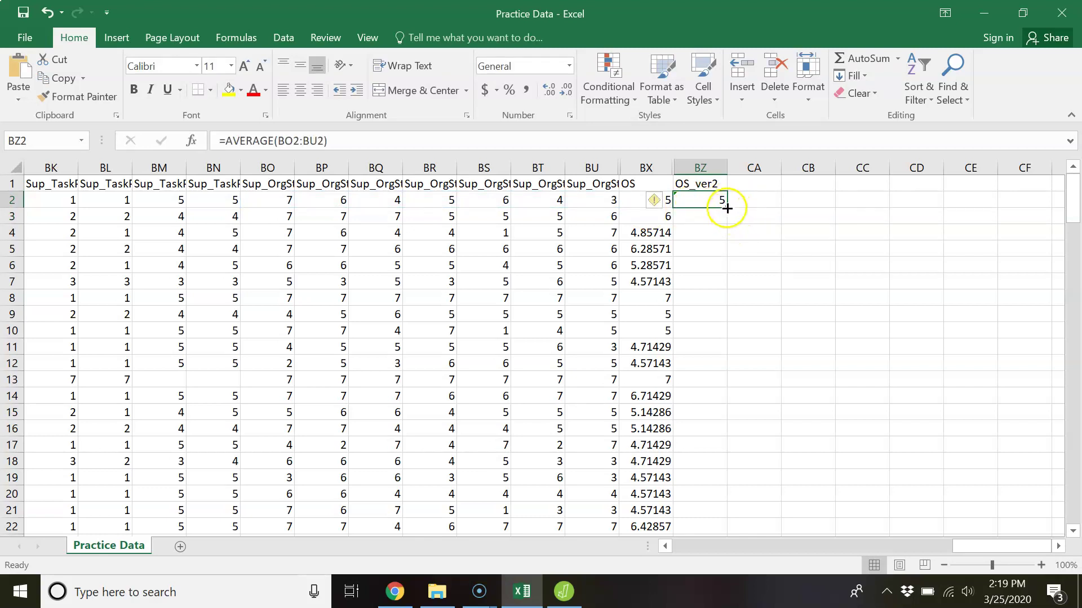
Fill the BZ2 average down column BZ and compare OS_ver2 with the OS values.
left_click_drag(726, 208, 713, 487)
scroll(735, 431, "up", 20)
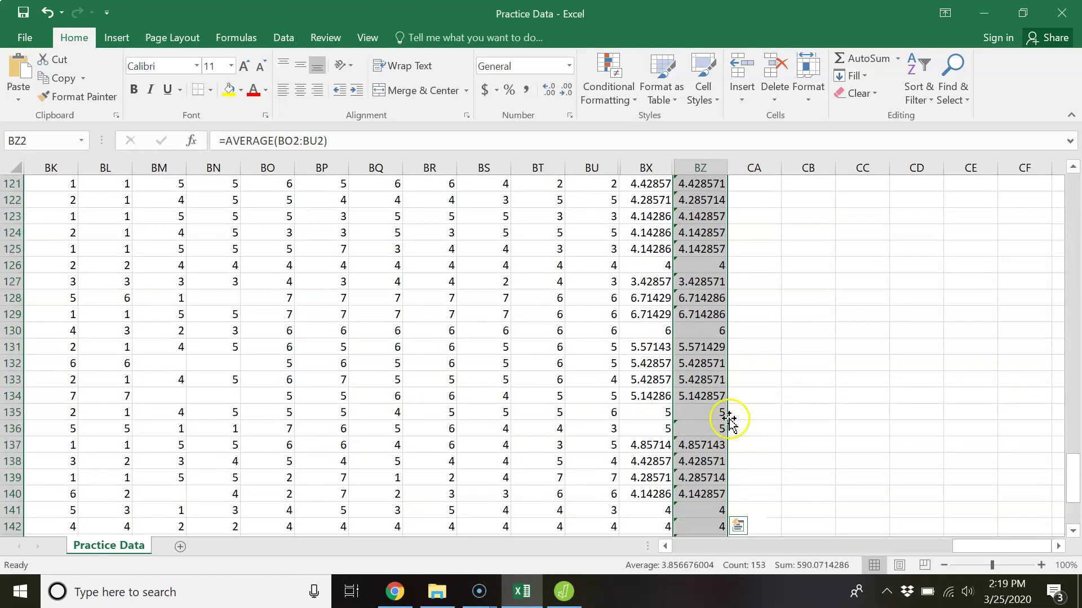
scroll(733, 410, "up", 20)
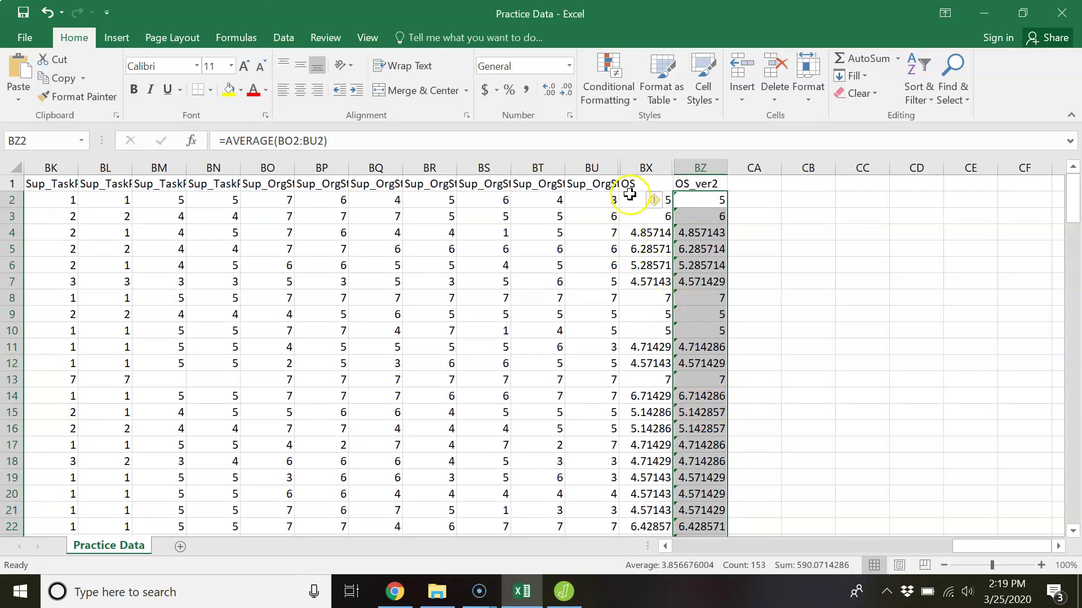
left_click_drag(637, 199, 699, 243)
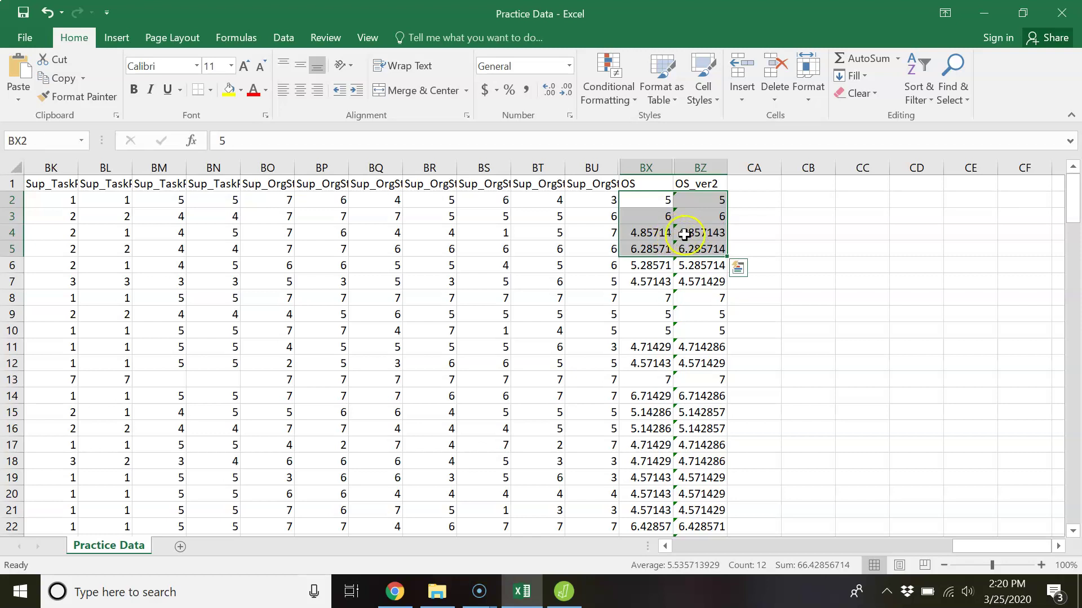
left_click(743, 201)
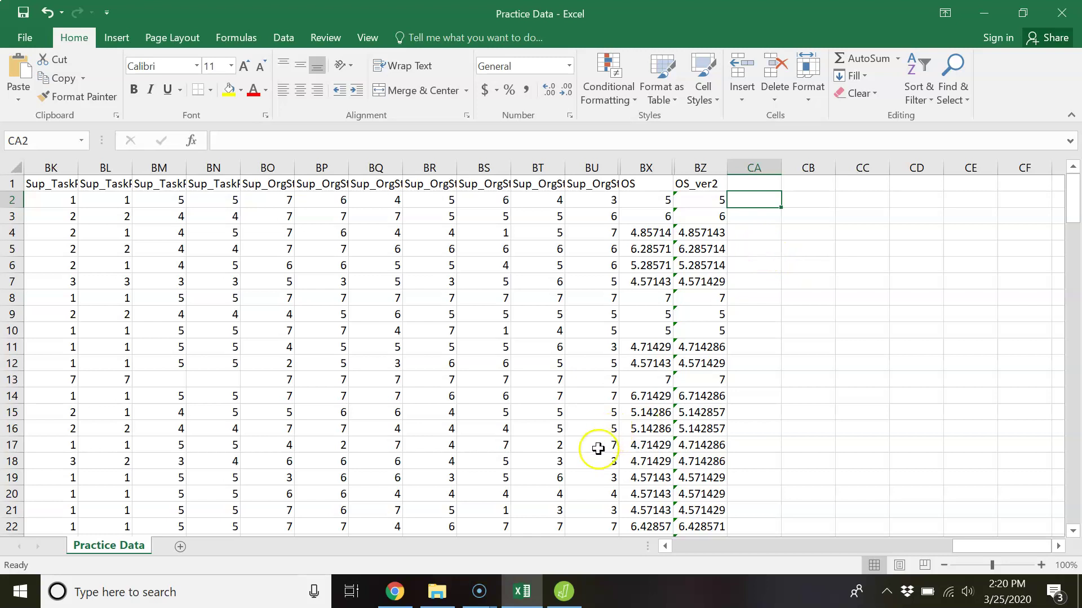
Close JASP's Computed Column panel, leaving the Practice Data grid with Emp_Age, Sup_Age and AgeDifference visible.
left_click(563, 592)
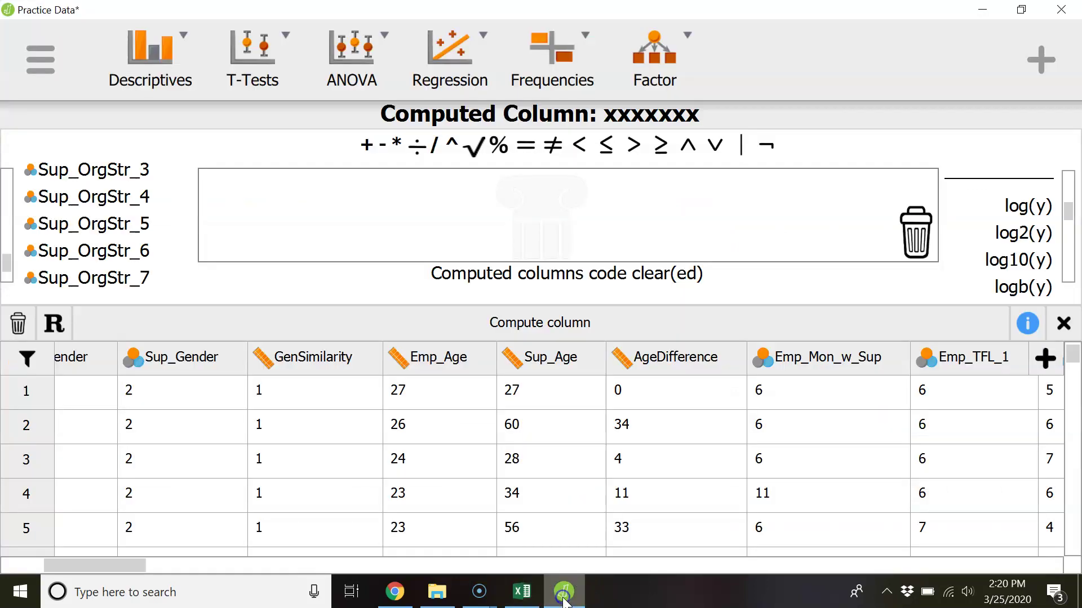
left_click(1063, 323)
left_click(32, 81)
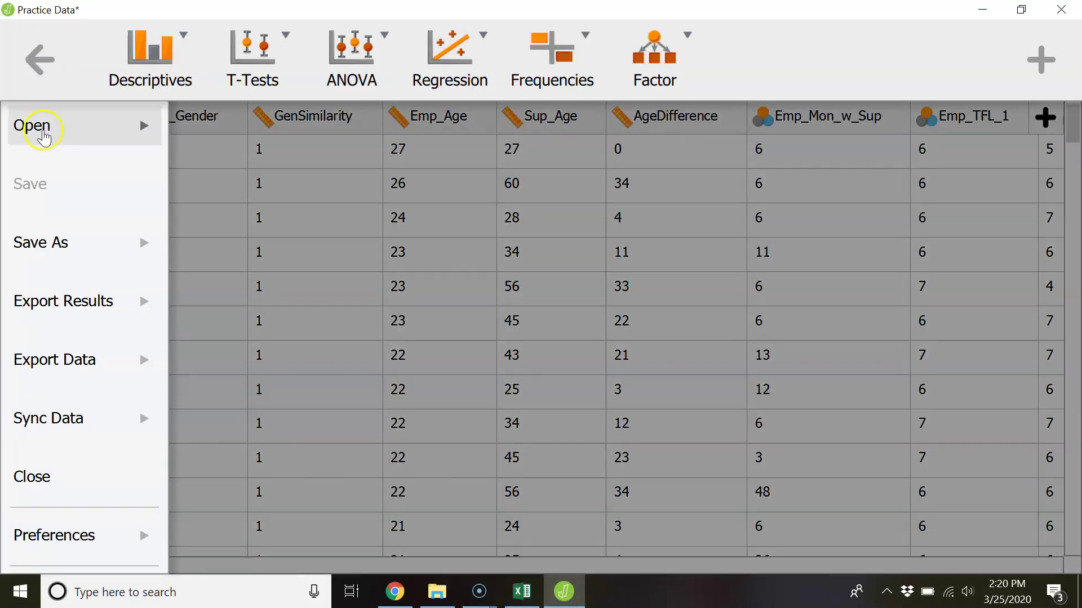
left_click(42, 133)
left_click(227, 208)
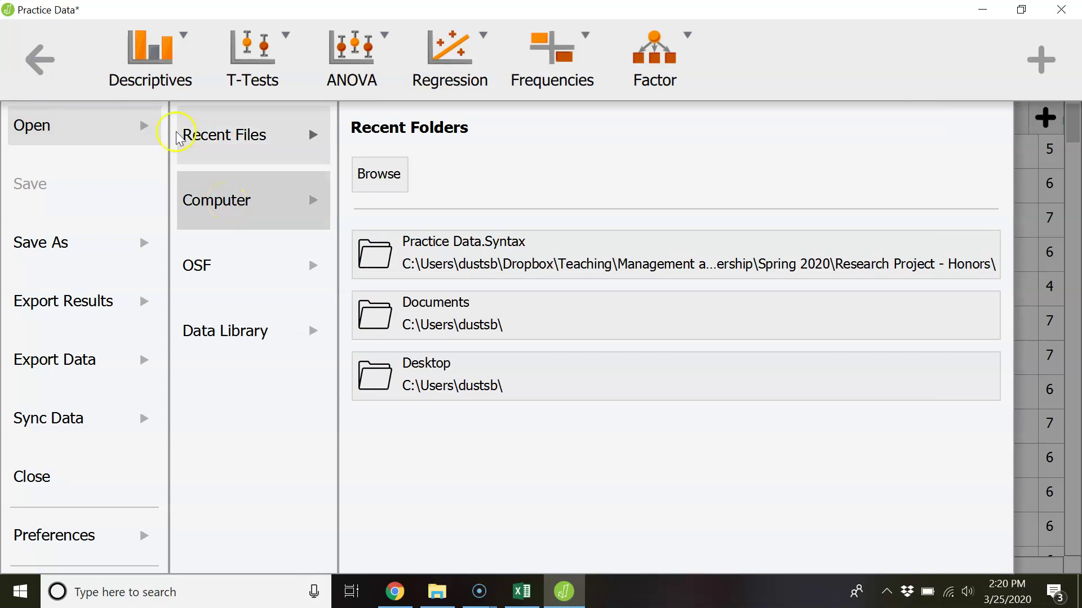
left_click(38, 60)
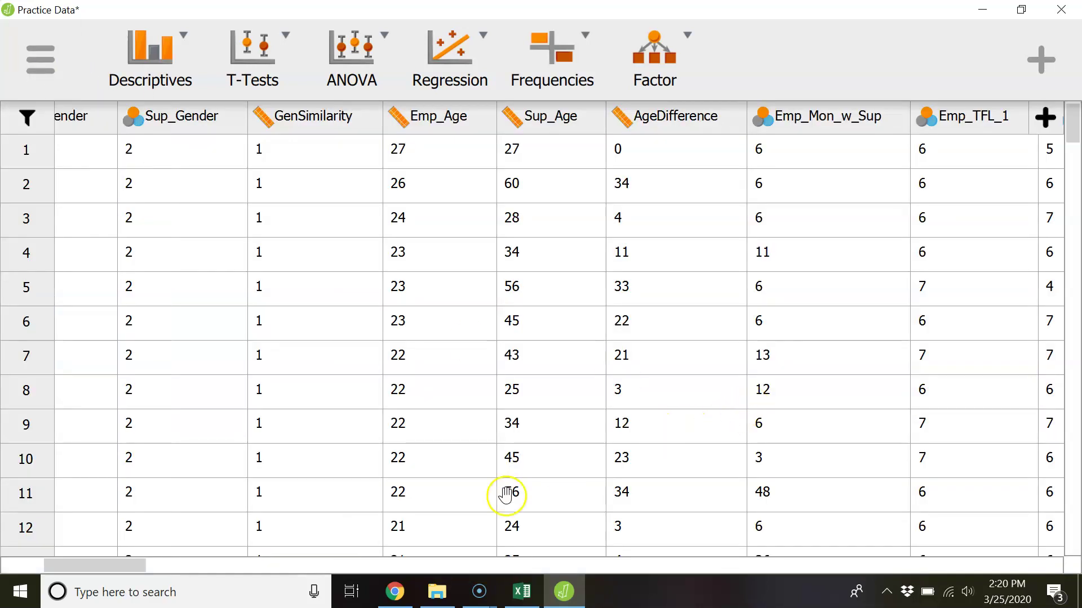